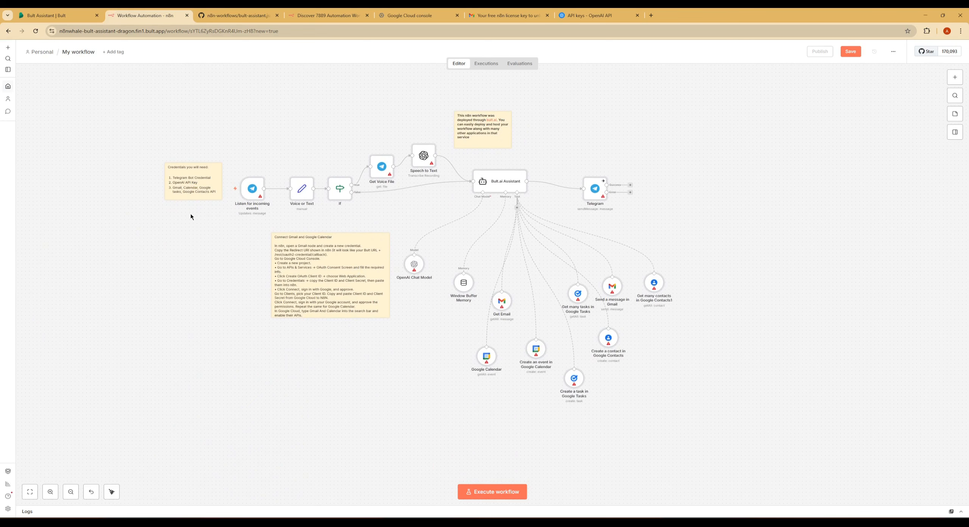
Start a new Telegram API credential for the "Listen for incoming events" trigger node.
{"action": "scroll", "coordinate": [201, 215], "scroll_direction": "up", "scroll_amount": 2}
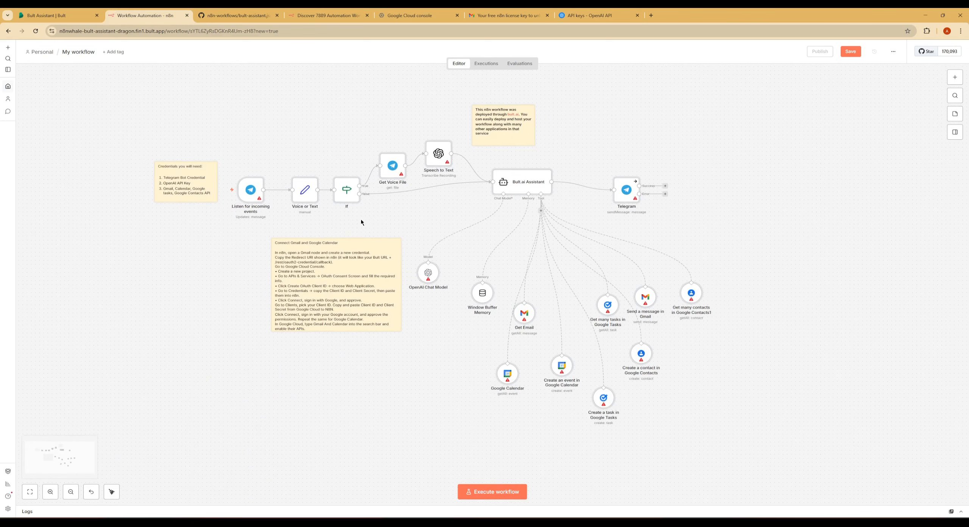
{"action": "scroll", "coordinate": [322, 204], "scroll_direction": "right", "scroll_amount": 2}
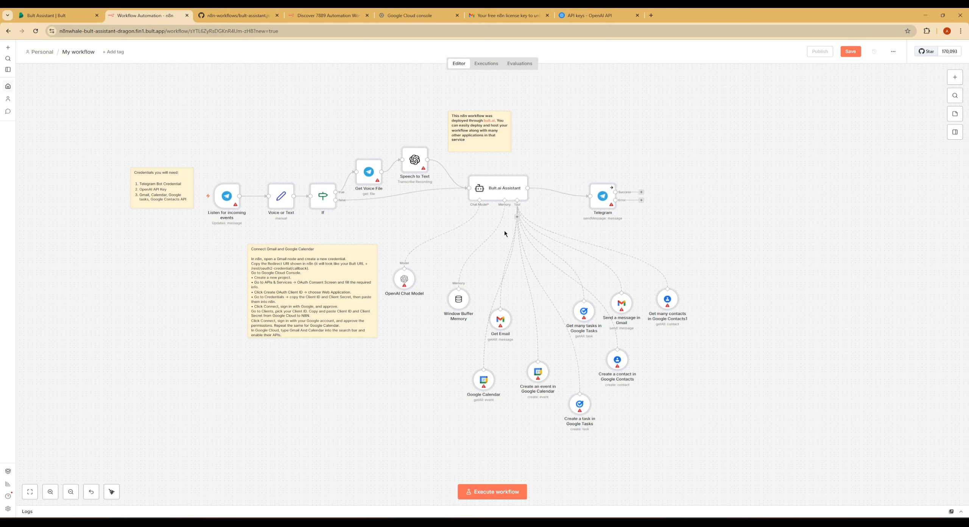
{"action": "left_click_drag", "start_coordinate": [505, 317], "coordinate": [500, 296]}
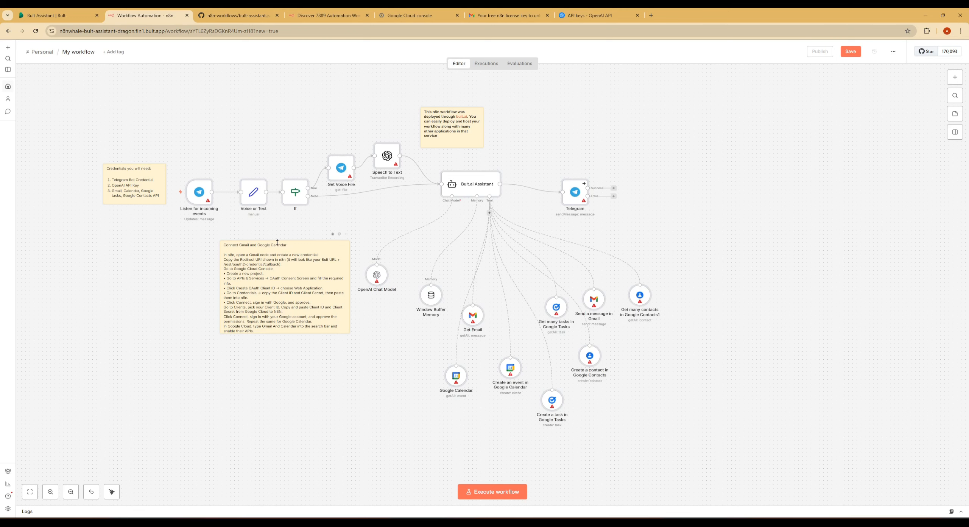
{"action": "double_click", "coordinate": [207, 191]}
{"action": "left_click", "coordinate": [458, 113]}
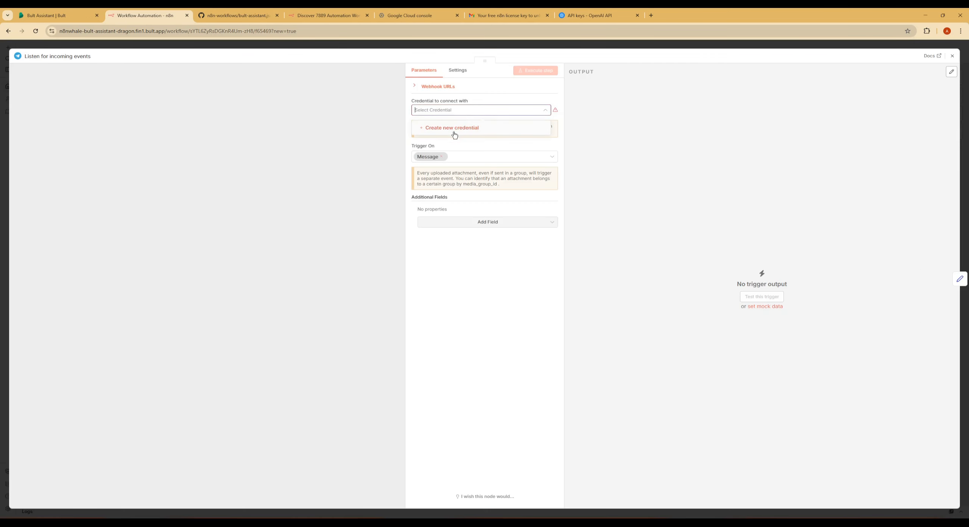
{"action": "left_click", "coordinate": [456, 127]}
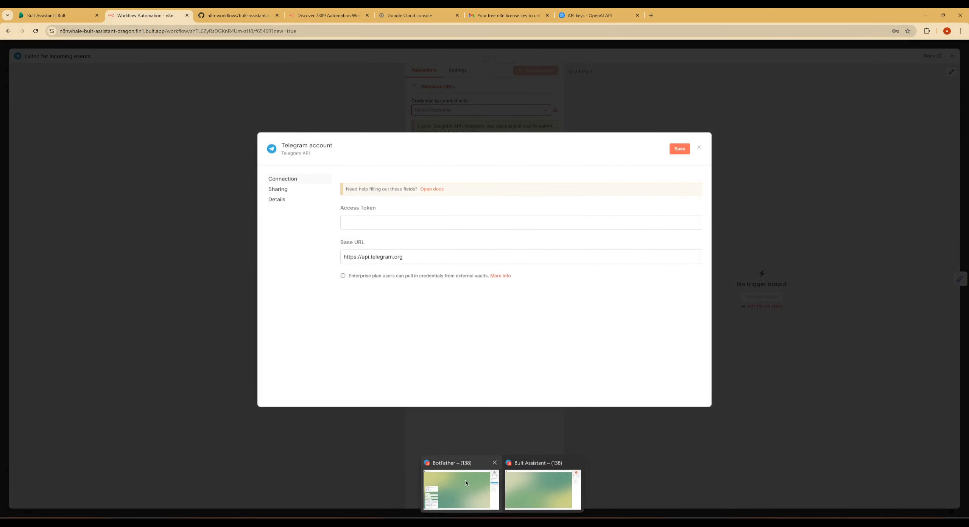
Switch to the BotFather chat in Telegram, copy the bot's HTTP API token, and return to n8n.
{"action": "left_click", "coordinate": [462, 488]}
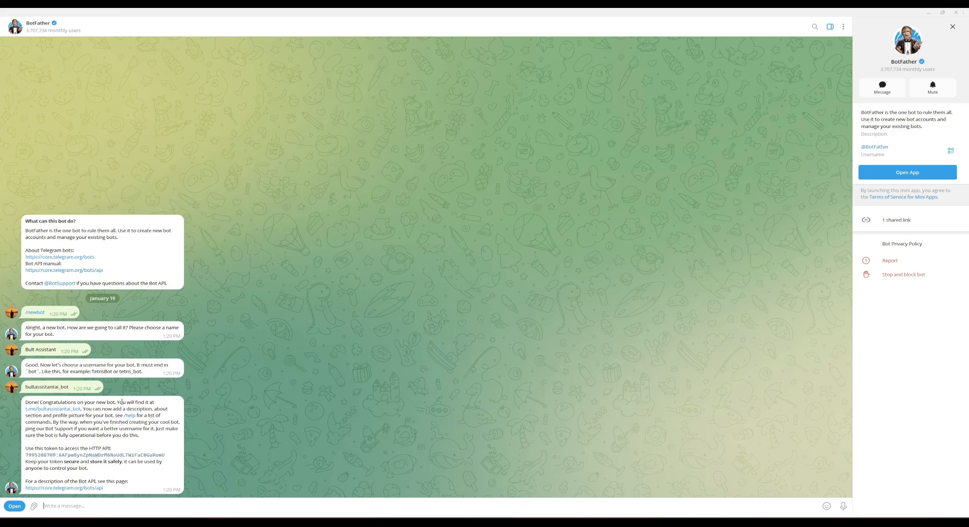
{"action": "left_click", "coordinate": [91, 457]}
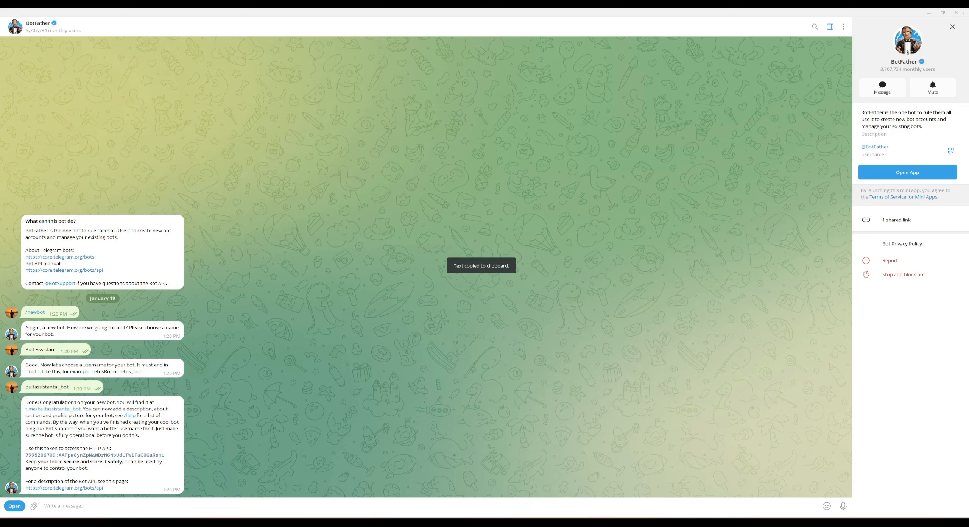
{"action": "left_click", "coordinate": [579, 515]}
Paste the bot's access token into the Telegram credential, save it, and return to the workflow without updating the browser-stored password.
{"action": "left_click", "coordinate": [394, 223]}
{"action": "key", "text": "ctrl+v"}
{"action": "left_click", "coordinate": [680, 148]}
{"action": "left_click", "coordinate": [736, 112]}
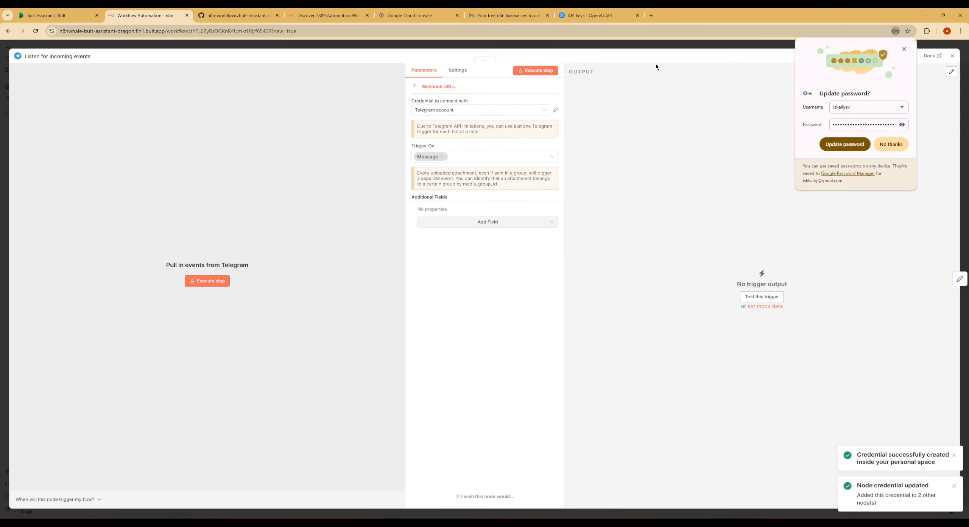
{"action": "left_click", "coordinate": [675, 45]}
{"action": "left_click", "coordinate": [892, 145]}
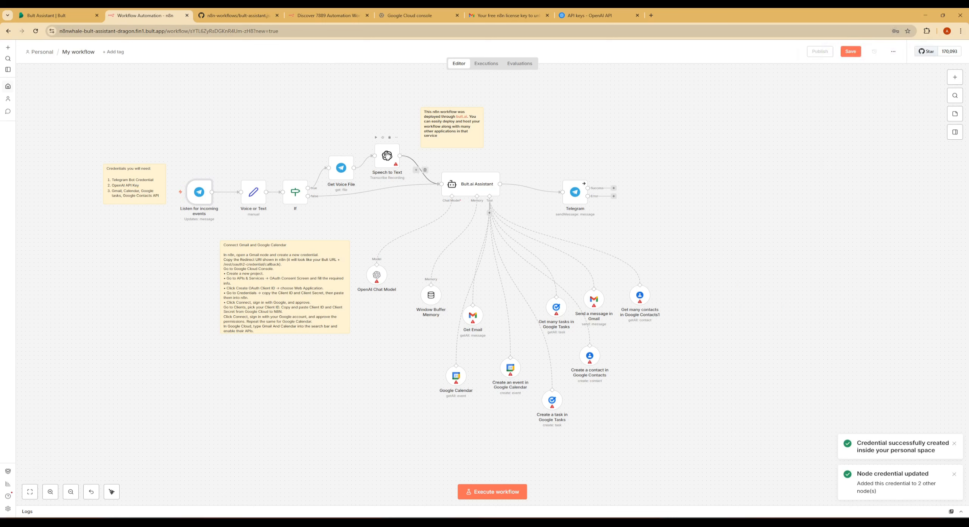
Create and save an OpenAI credential with the API key for the Speech to Text node, leaving the key unsaved in the browser.
{"action": "mouse_move", "coordinate": [383, 149]}
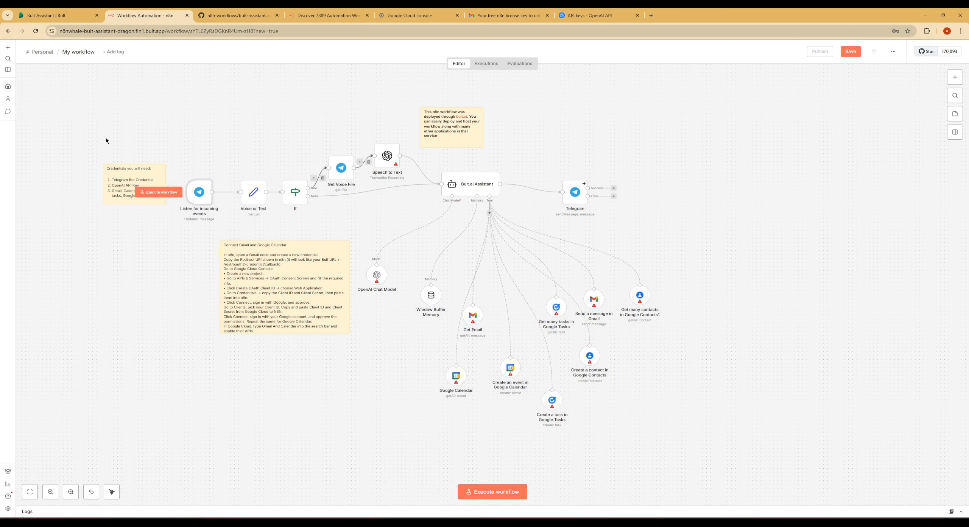
{"action": "double_click", "coordinate": [387, 157]}
{"action": "left_click", "coordinate": [483, 94]}
{"action": "left_click", "coordinate": [439, 111]}
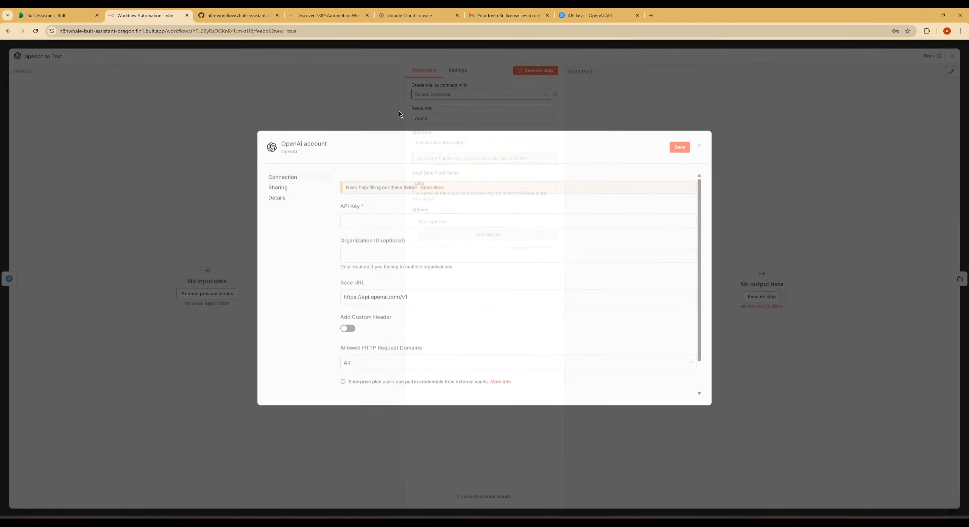
{"action": "key", "text": "ctrl+a"}
{"action": "key", "text": "ctrl+v"}
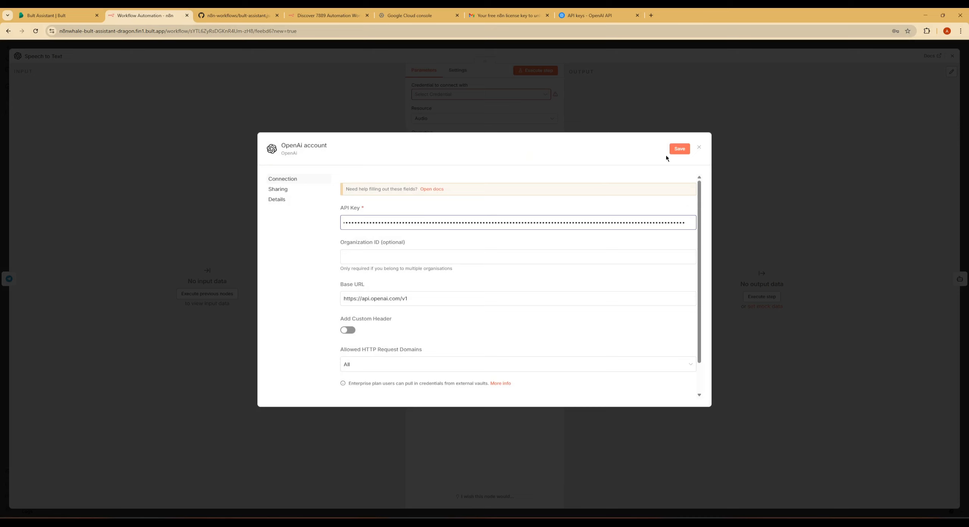
{"action": "left_click", "coordinate": [679, 149]}
{"action": "left_click", "coordinate": [636, 84]}
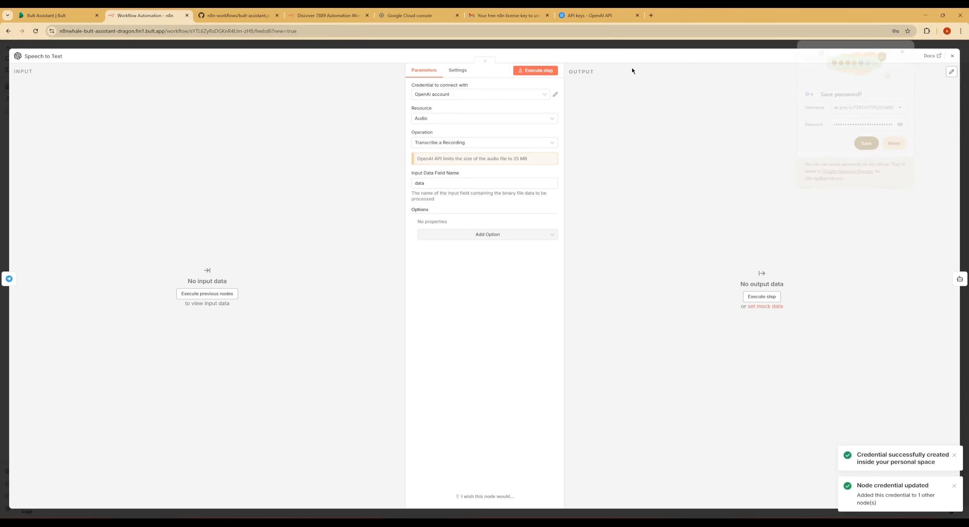
{"action": "left_click", "coordinate": [614, 44]}
{"action": "left_click", "coordinate": [897, 145]}
Start a new Gmail OAuth2 credential for the Get Email tool node.
{"action": "scroll", "coordinate": [754, 185], "scroll_direction": "down", "scroll_amount": 2}
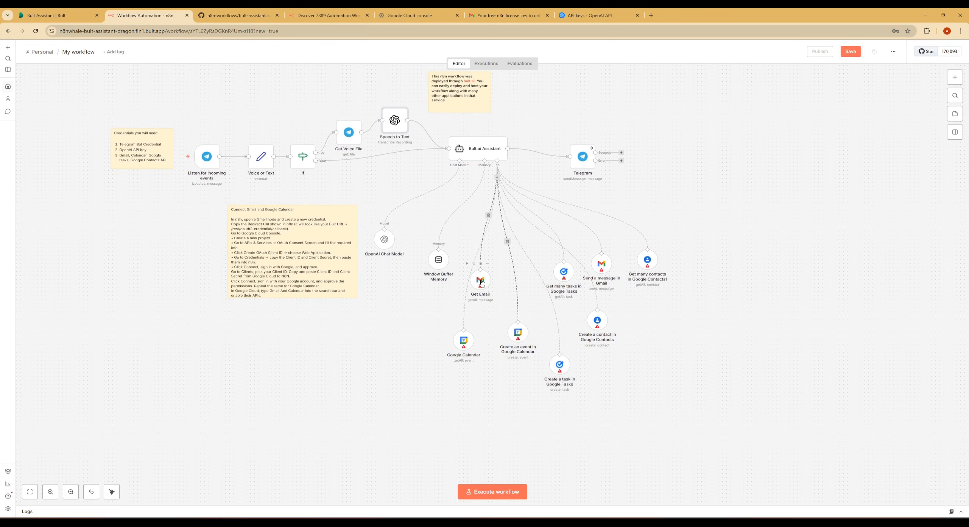
{"action": "left_click_drag", "start_coordinate": [484, 282], "coordinate": [492, 282]}
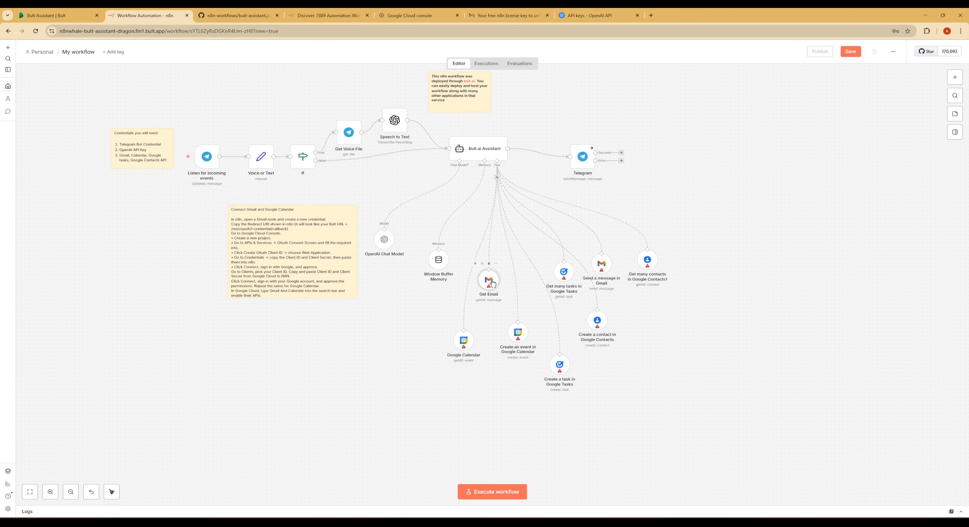
{"action": "double_click", "coordinate": [489, 284]}
{"action": "left_click", "coordinate": [535, 97]}
{"action": "left_click", "coordinate": [521, 115]}
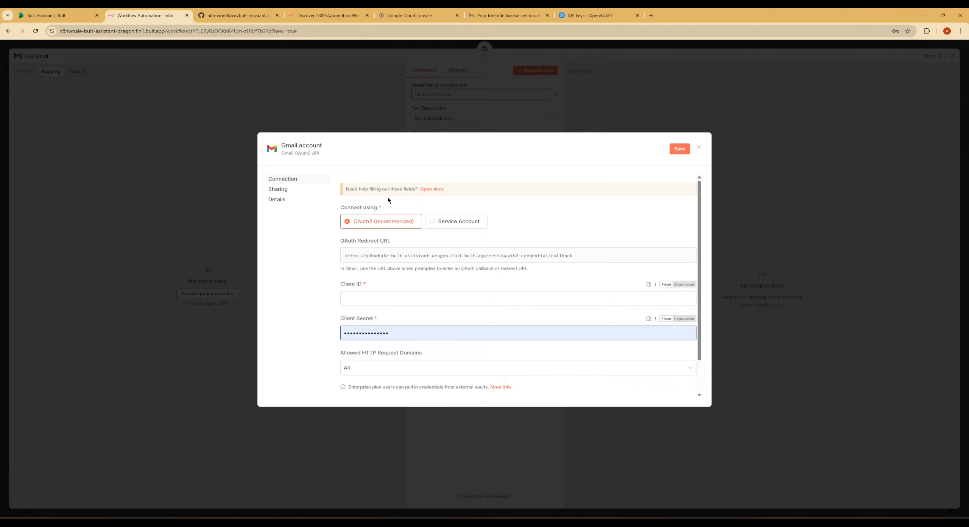
Switch to Google Cloud console, select the Bult Assistant project, and open its OAuth consent screen overview.
{"action": "left_click", "coordinate": [409, 16]}
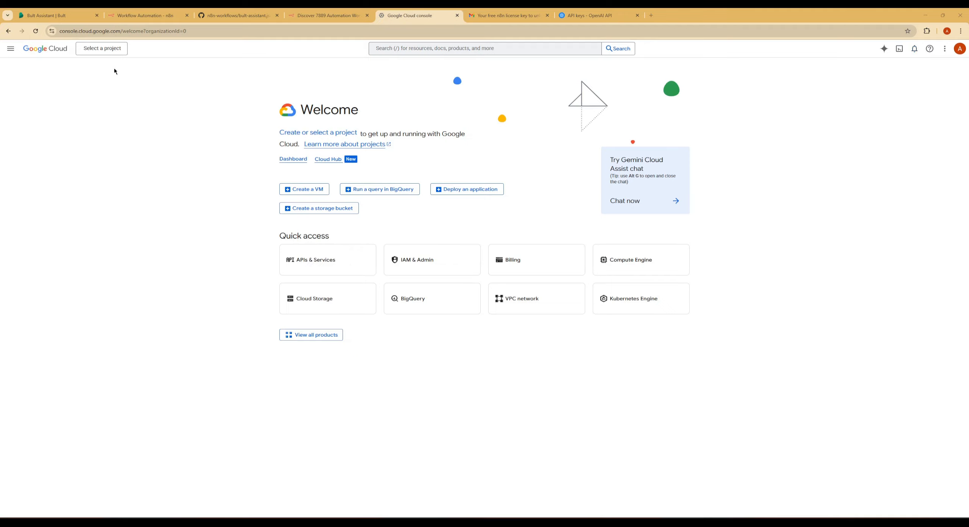
{"action": "left_click", "coordinate": [111, 48]}
{"action": "left_click", "coordinate": [364, 246]}
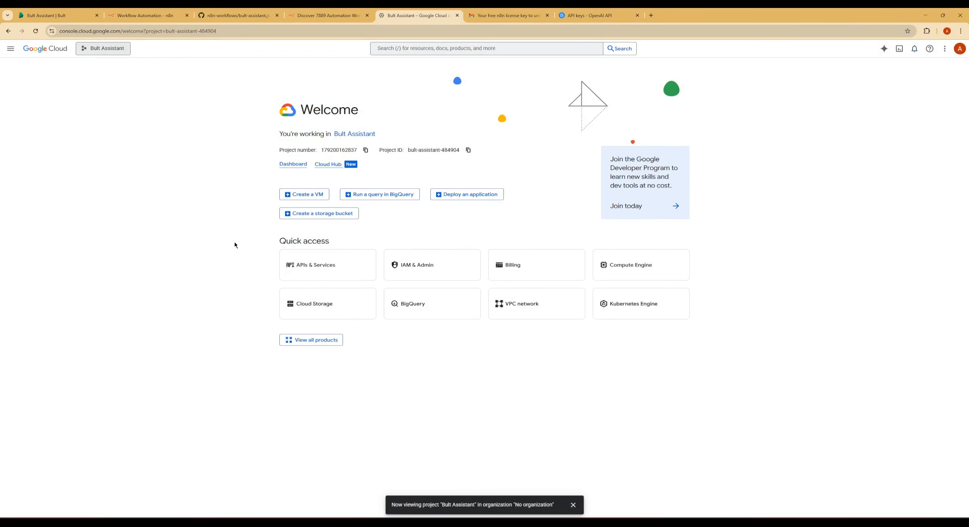
{"action": "left_click", "coordinate": [10, 48]}
{"action": "mouse_move", "coordinate": [62, 217]}
{"action": "left_click", "coordinate": [151, 256]}
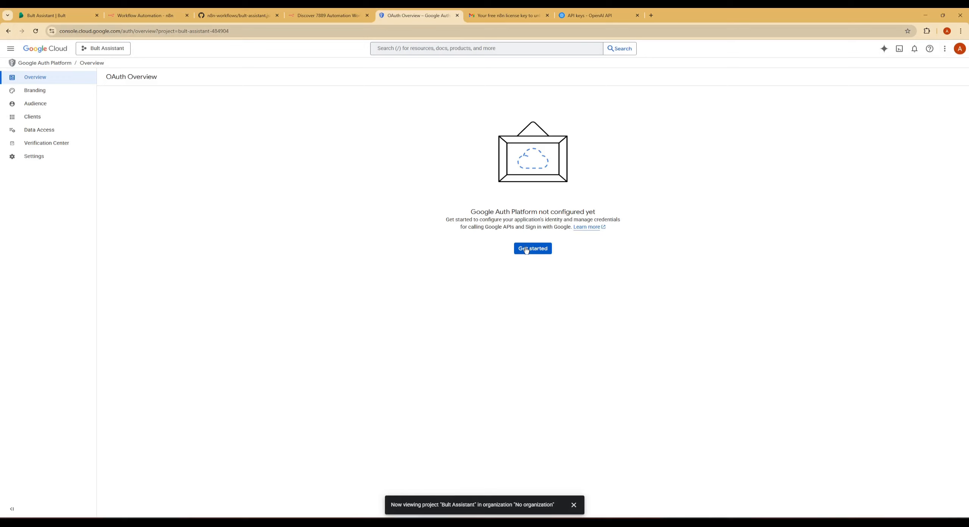
Begin the Google Auth Platform configuration with the app name Bult Assistant and the account's user support e-mail.
{"action": "left_click", "coordinate": [527, 250]}
{"action": "left_click", "coordinate": [185, 123]}
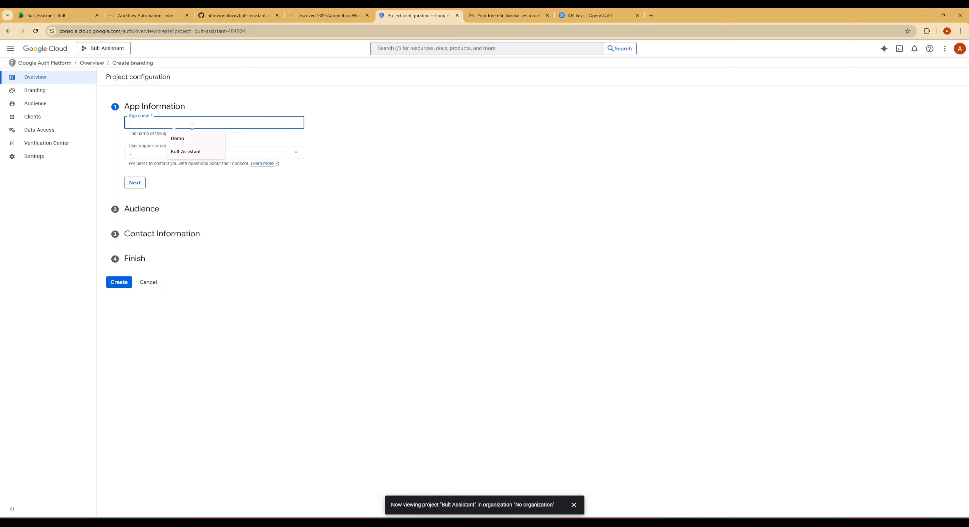
{"action": "left_click", "coordinate": [185, 154]}
{"action": "left_click", "coordinate": [181, 156]}
{"action": "left_click", "coordinate": [186, 157]}
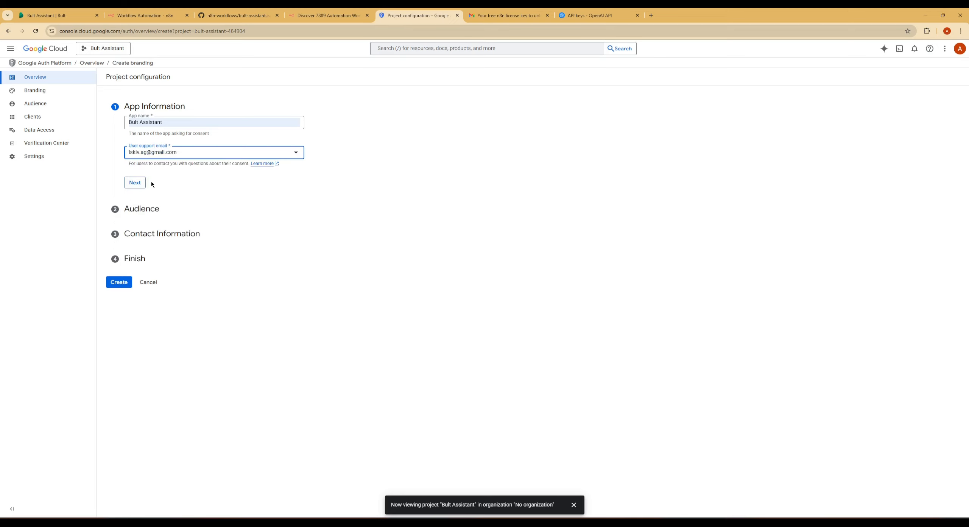
{"action": "left_click", "coordinate": [137, 183]}
Choose the audience type and fill in the contact e-mail address for the project configuration.
{"action": "left_click", "coordinate": [129, 192]}
{"action": "left_click", "coordinate": [135, 270]}
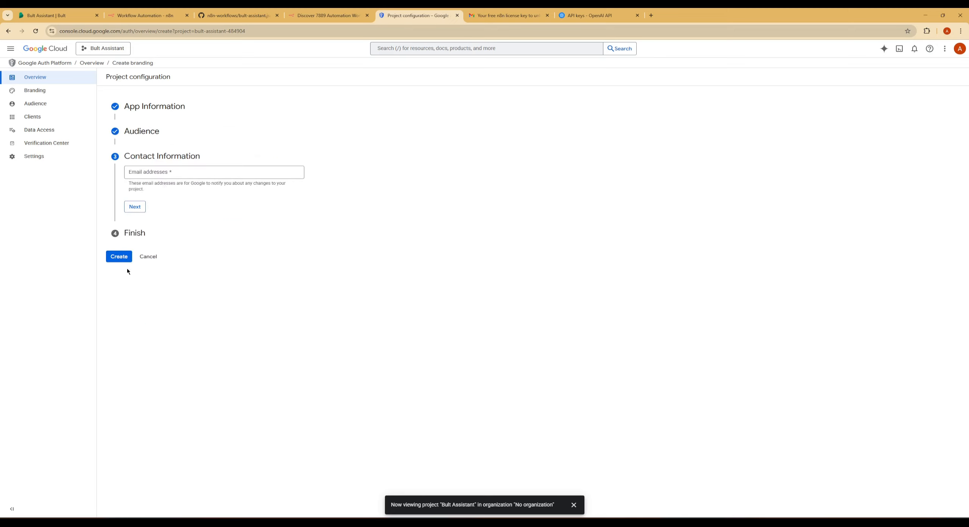
{"action": "left_click", "coordinate": [131, 172]}
{"action": "left_click", "coordinate": [189, 194]}
{"action": "left_click", "coordinate": [136, 205]}
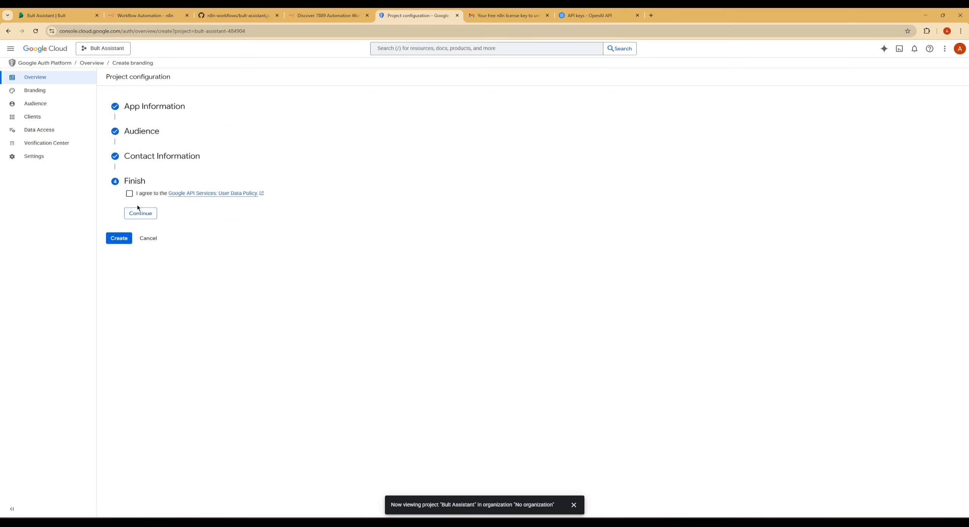
Agree to the Google API Services User Data Policy and create the OAuth configuration.
{"action": "left_click", "coordinate": [130, 195]}
{"action": "left_click", "coordinate": [131, 213]}
{"action": "left_click", "coordinate": [118, 208]}
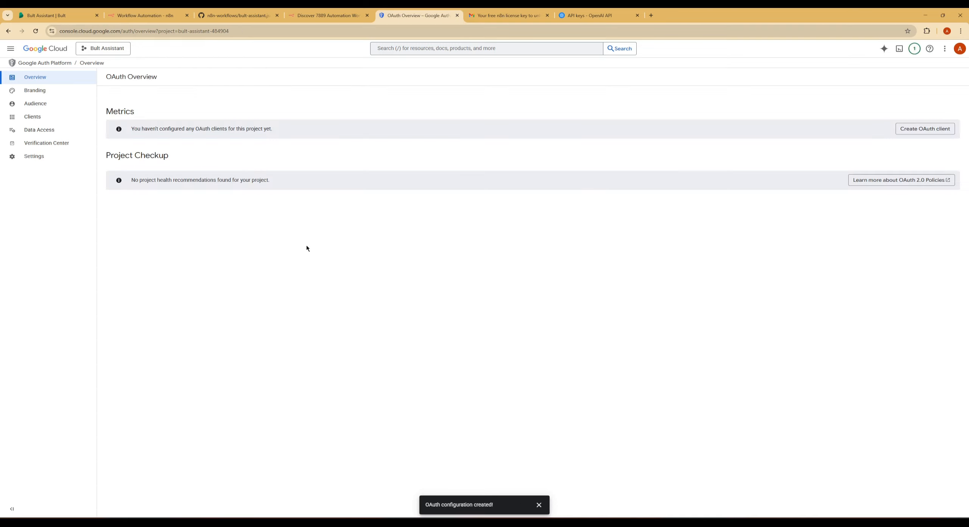
Start a new OAuth client of the Web application type and name it Bult.
{"action": "left_click", "coordinate": [914, 130]}
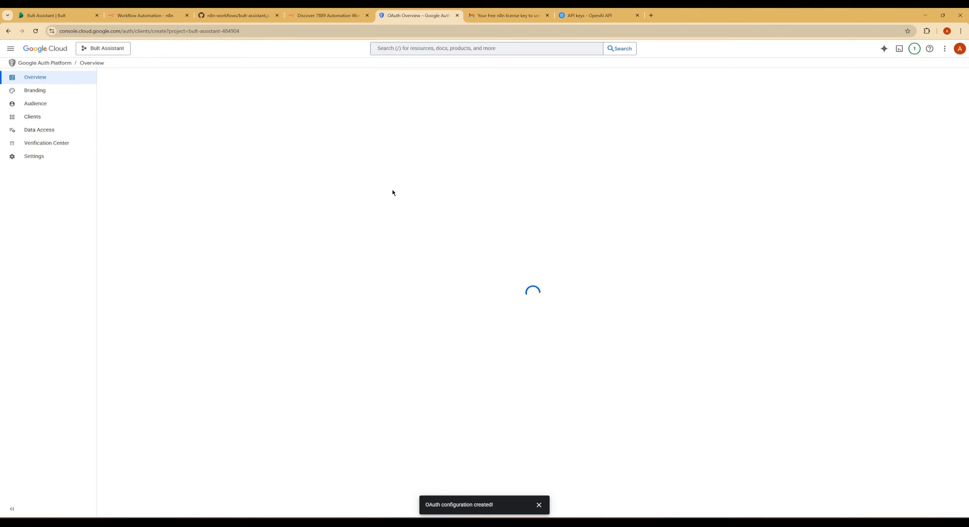
{"action": "left_click", "coordinate": [226, 131]}
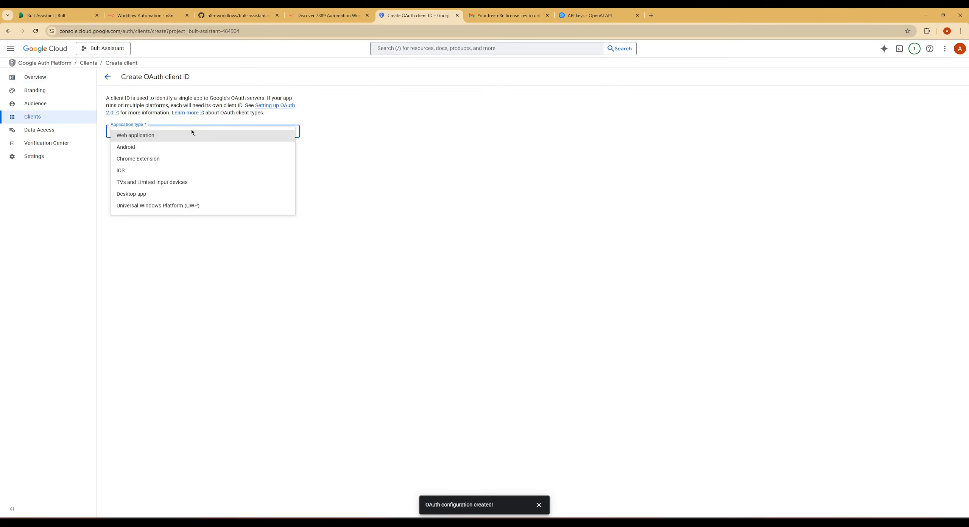
{"action": "left_click", "coordinate": [156, 135]}
{"action": "left_click", "coordinate": [138, 153]}
{"action": "key", "text": "ctrl+a"}
{"action": "type", "text": "Bult"}
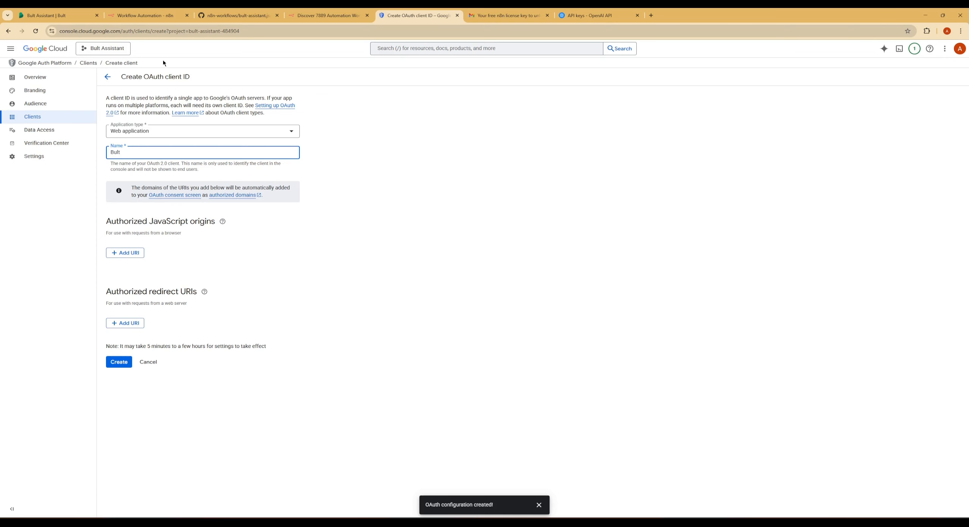
Copy the OAuth redirect URL from the Gmail credential in n8n and return to the Google OAuth client form.
{"action": "left_click", "coordinate": [125, 15]}
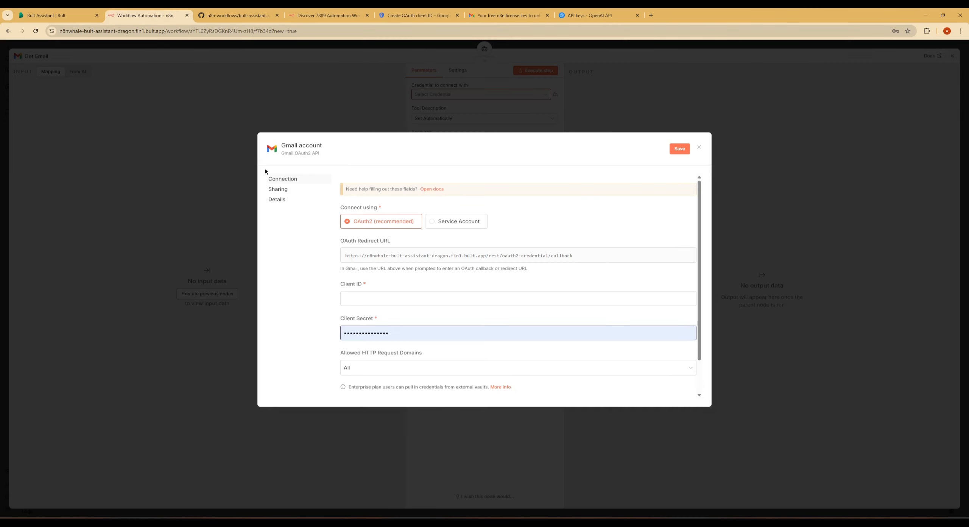
{"action": "left_click", "coordinate": [676, 255]}
{"action": "left_click", "coordinate": [507, 15]}
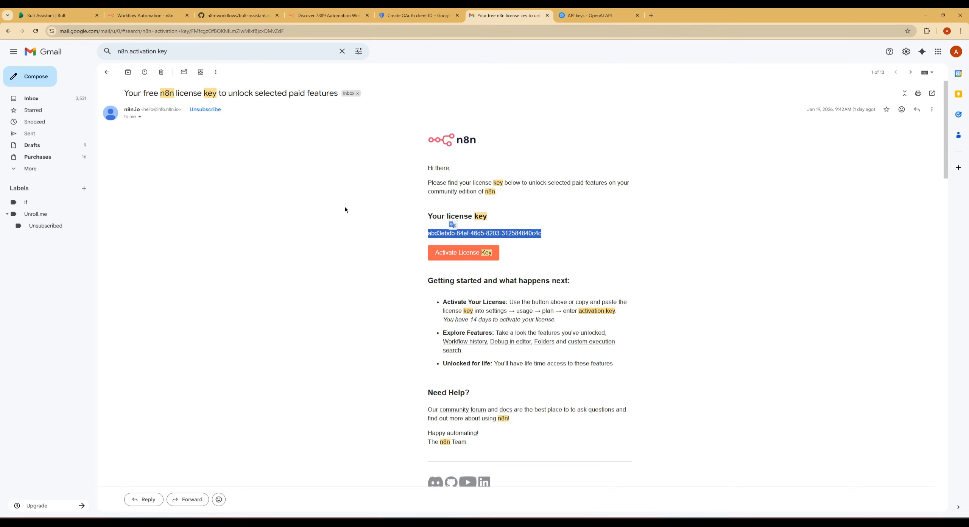
{"action": "left_click", "coordinate": [439, 11]}
Add the copied redirect URL as an authorized redirect URI and create the OAuth client.
{"action": "left_click", "coordinate": [128, 323]}
{"action": "key", "text": "ctrl+v"}
{"action": "left_click", "coordinate": [128, 385]}
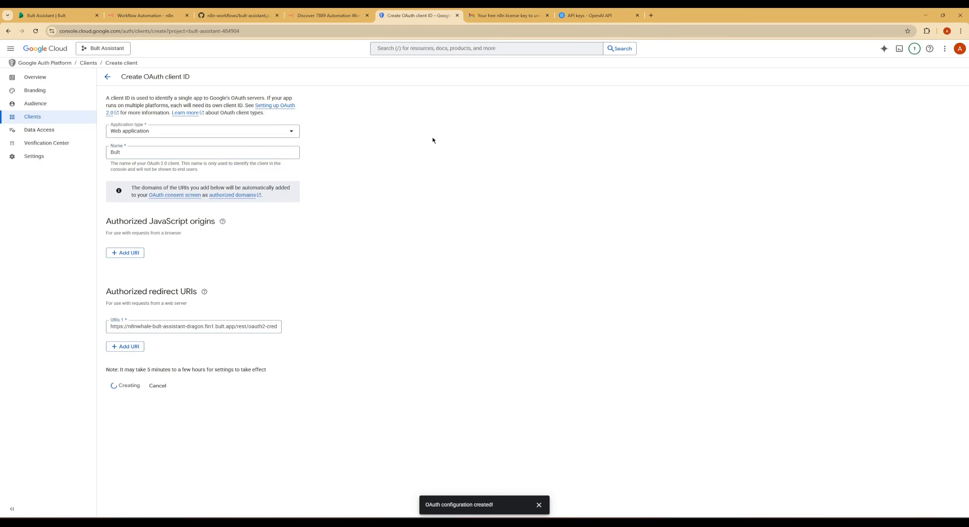
{"action": "left_click", "coordinate": [547, 16]}
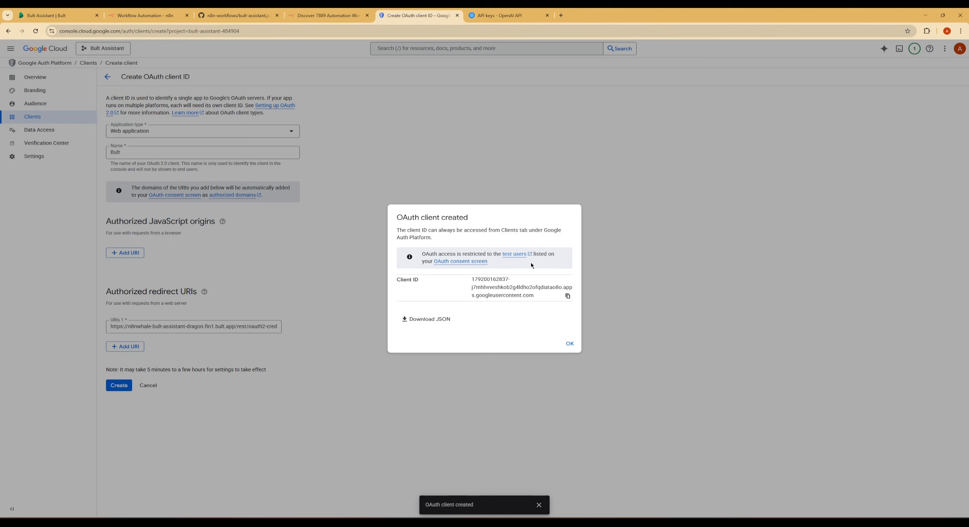
Copy the OAuth client ID from Google Cloud and paste it into the Gmail credential's Client ID in n8n.
{"action": "left_click", "coordinate": [568, 297]}
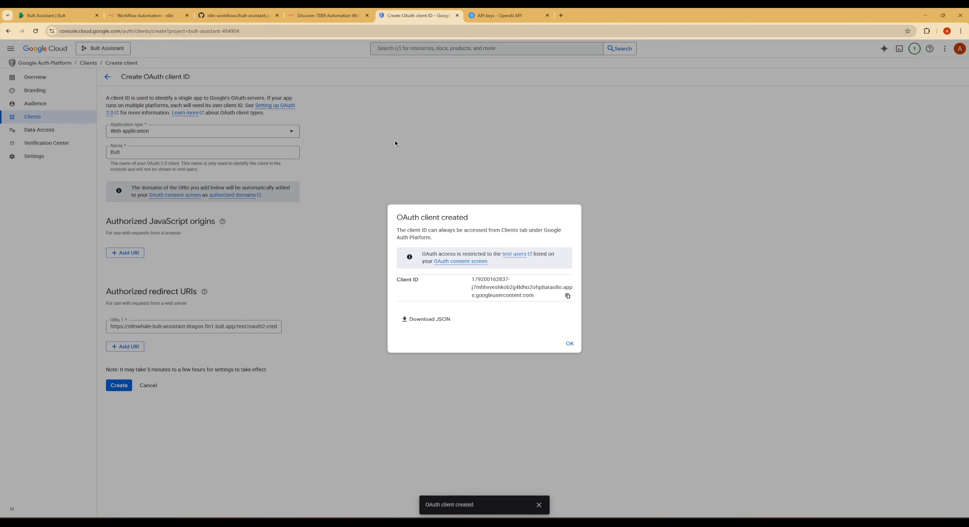
{"action": "left_click", "coordinate": [146, 16]}
{"action": "left_click", "coordinate": [369, 298]}
{"action": "key", "text": "ctrl+v"}
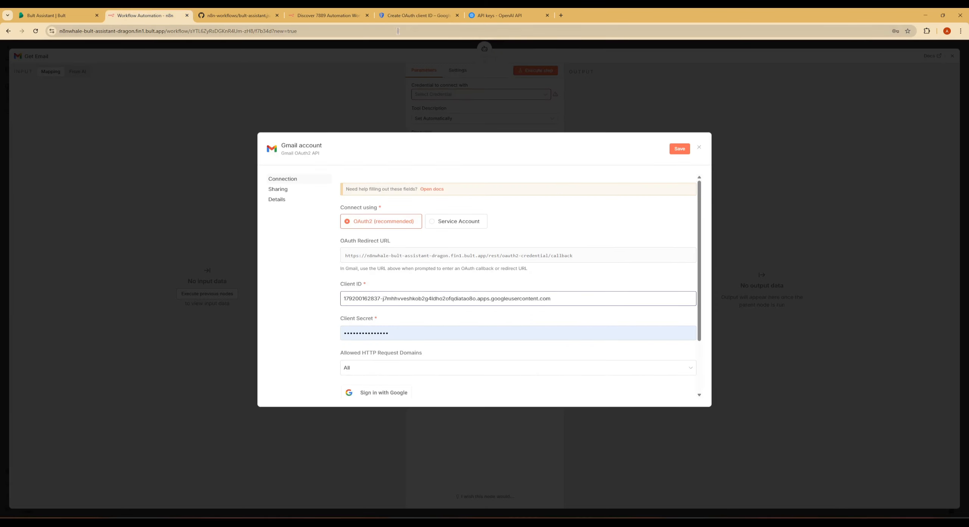
In Google Cloud, add the account's Gmail address as a test user for the OAuth app's audience and save it.
{"action": "left_click", "coordinate": [414, 16]}
{"action": "left_click", "coordinate": [570, 345]}
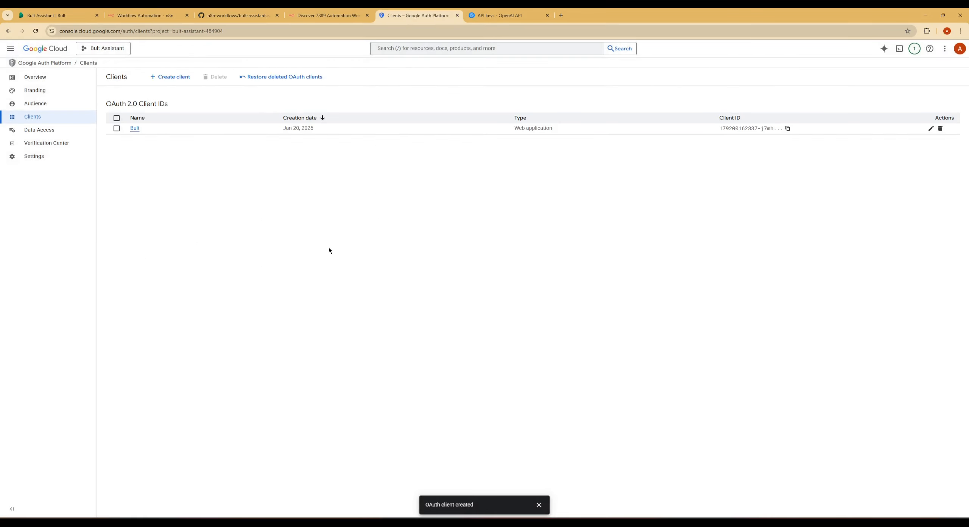
{"action": "left_click", "coordinate": [61, 103]}
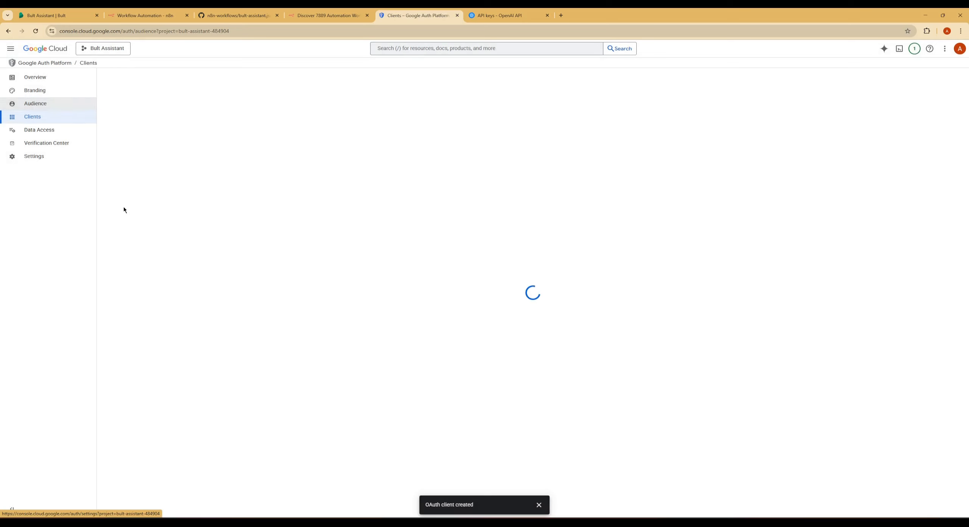
{"action": "left_click", "coordinate": [125, 313]}
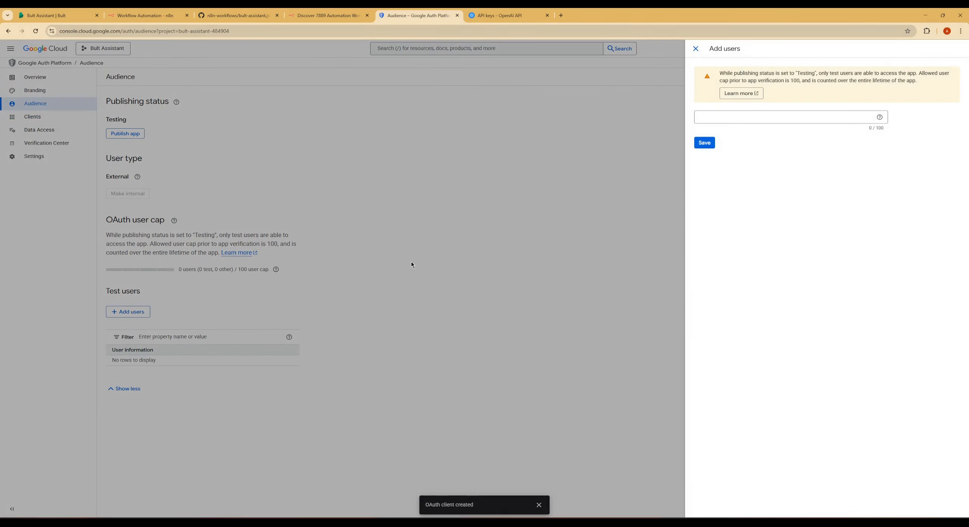
{"action": "left_click", "coordinate": [783, 115]}
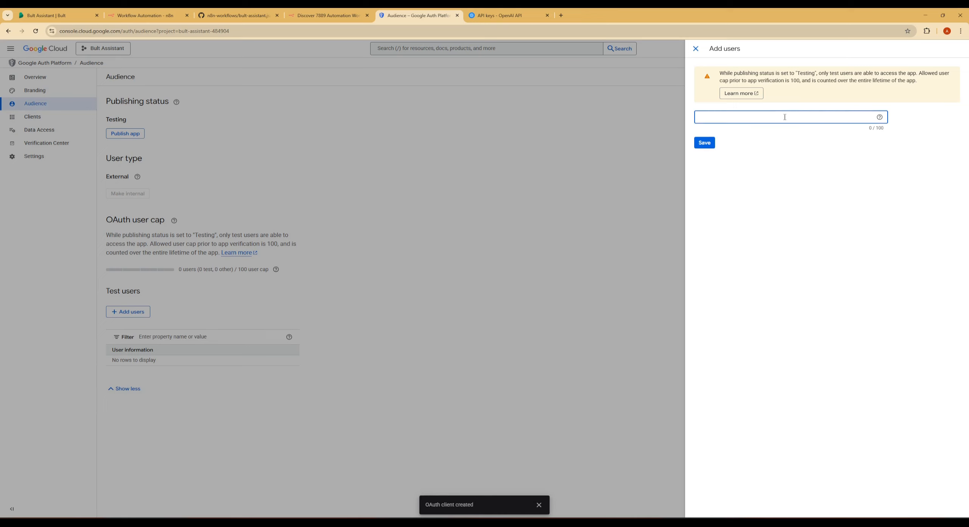
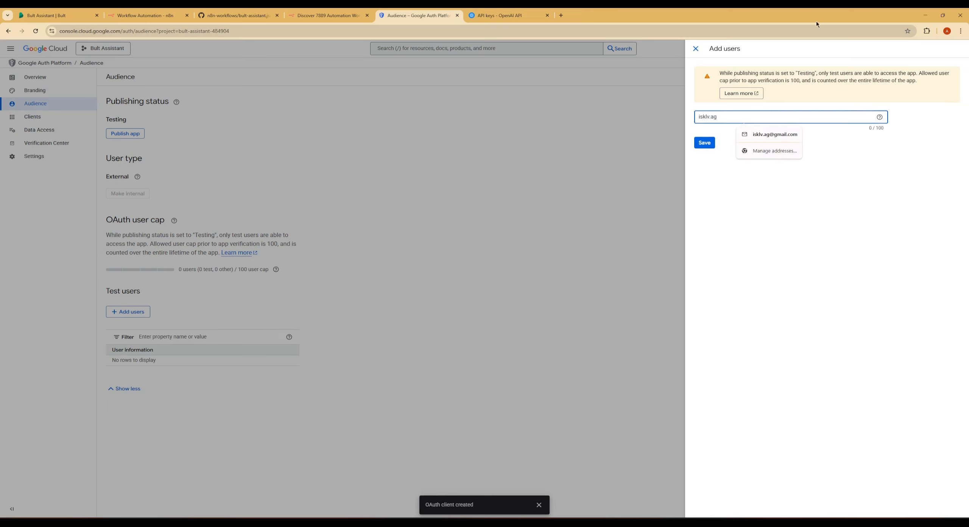
{"action": "left_click", "coordinate": [775, 134]}
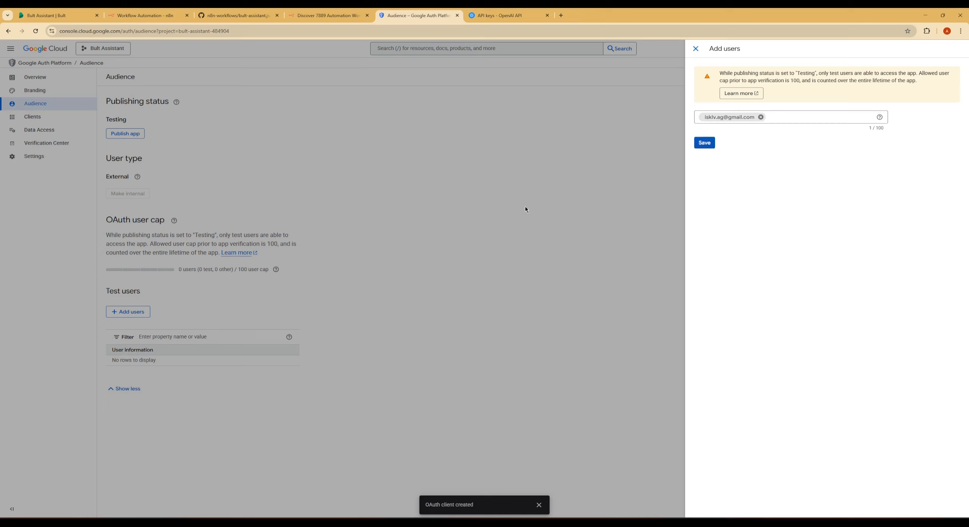
{"action": "left_click", "coordinate": [705, 143]}
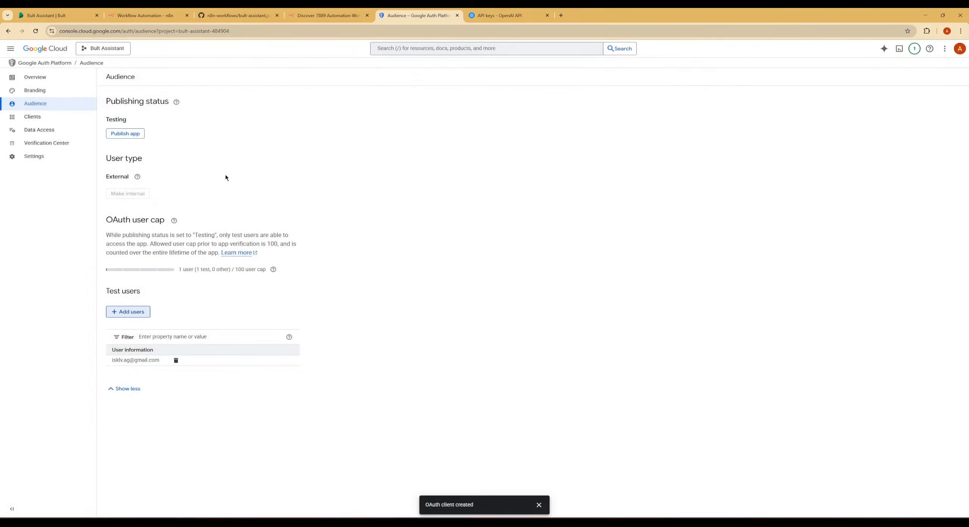
Copy the Bult OAuth client's secret from Google Cloud and paste it into the Gmail credential's Client Secret in n8n.
{"action": "left_click", "coordinate": [46, 118]}
{"action": "left_click", "coordinate": [135, 128]}
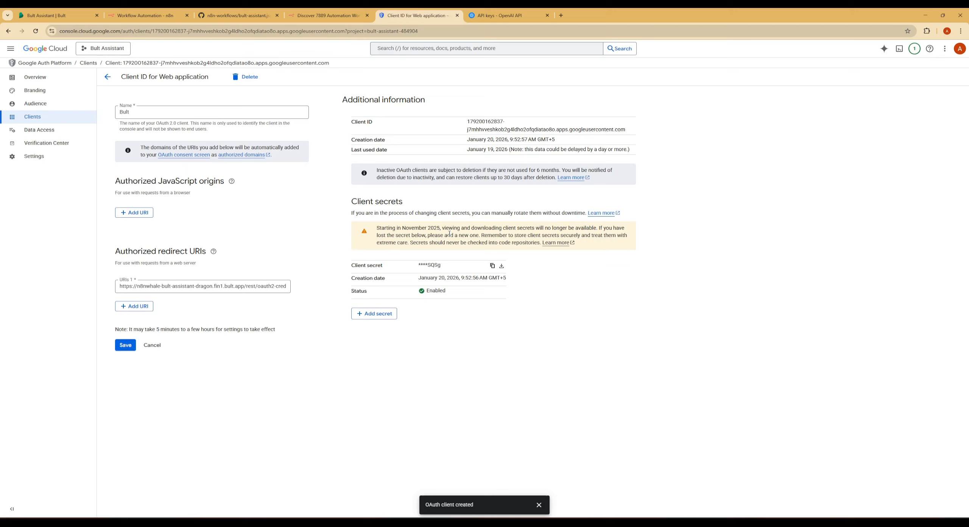
{"action": "left_click", "coordinate": [492, 266]}
{"action": "left_click", "coordinate": [173, 16]}
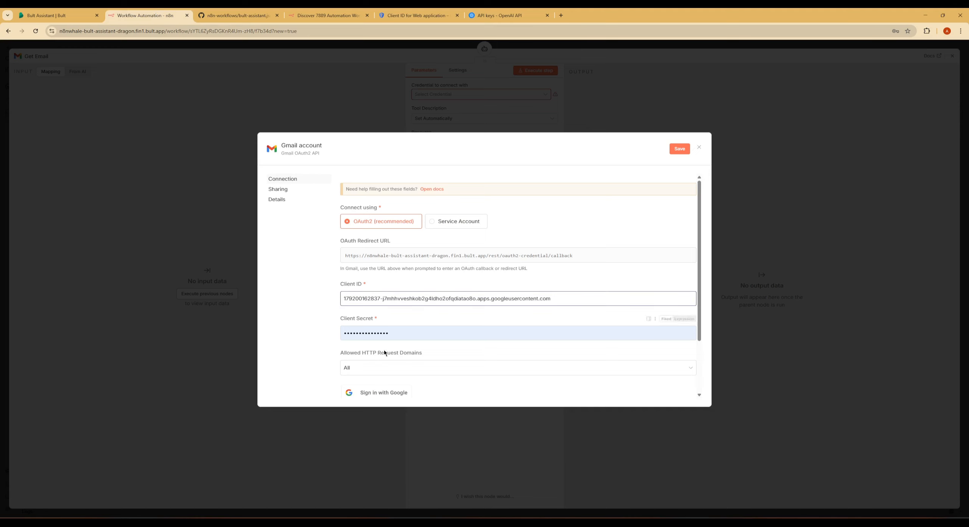
{"action": "left_click", "coordinate": [384, 333]}
{"action": "key", "text": "ctrl+a"}
{"action": "key", "text": "ctrl+v"}
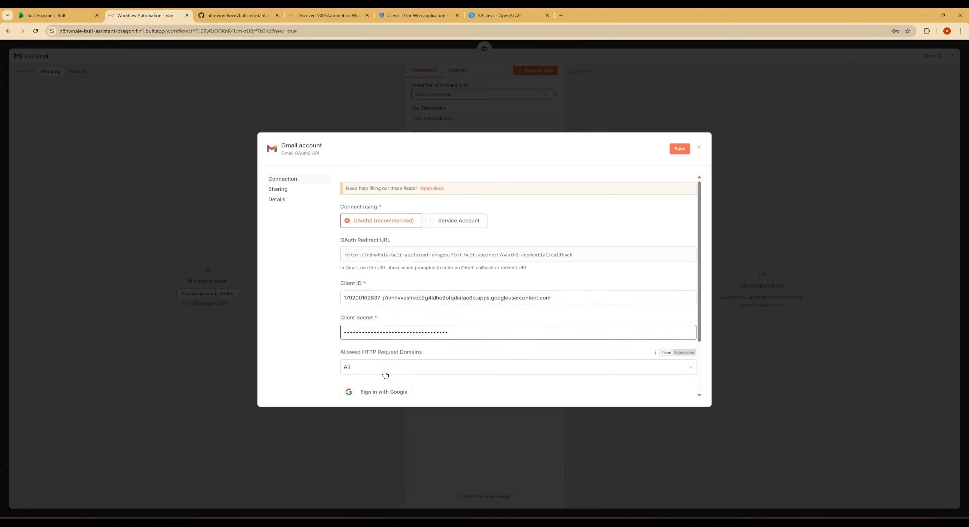
{"action": "scroll", "coordinate": [385, 375], "scroll_direction": "down", "scroll_amount": 1}
Find the Gmail API in Google Cloud, open it in a separate tab and enable it for the Bult Assistant project.
{"action": "left_click", "coordinate": [418, 16]}
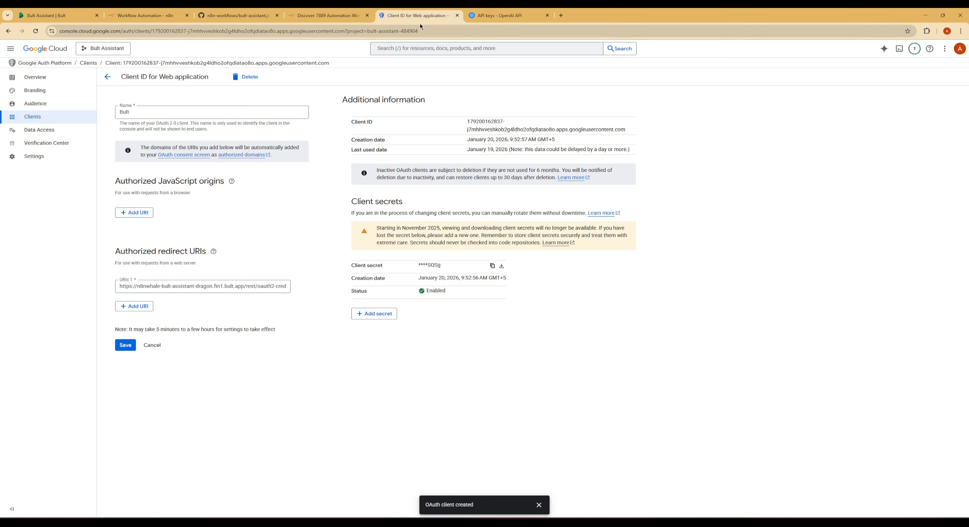
{"action": "left_click", "coordinate": [431, 48]}
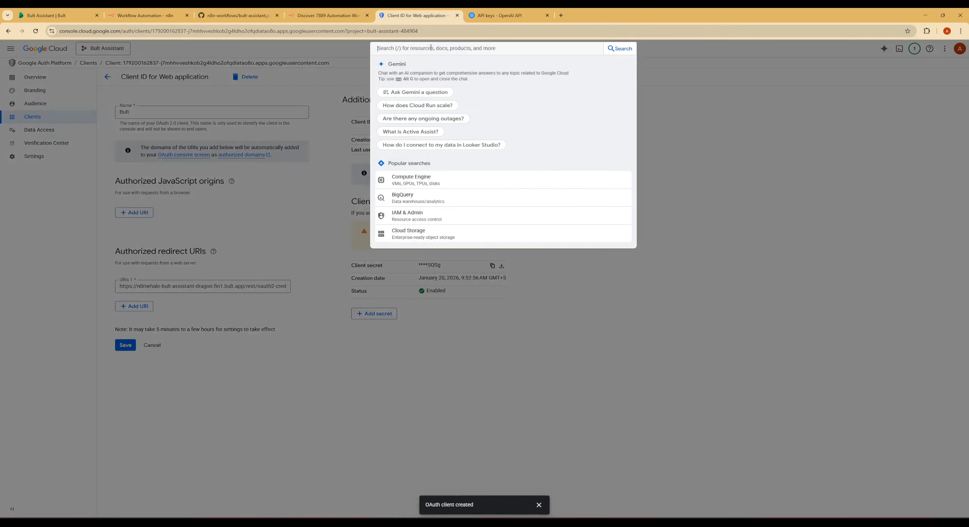
{"action": "type", "text": "gmail api"}
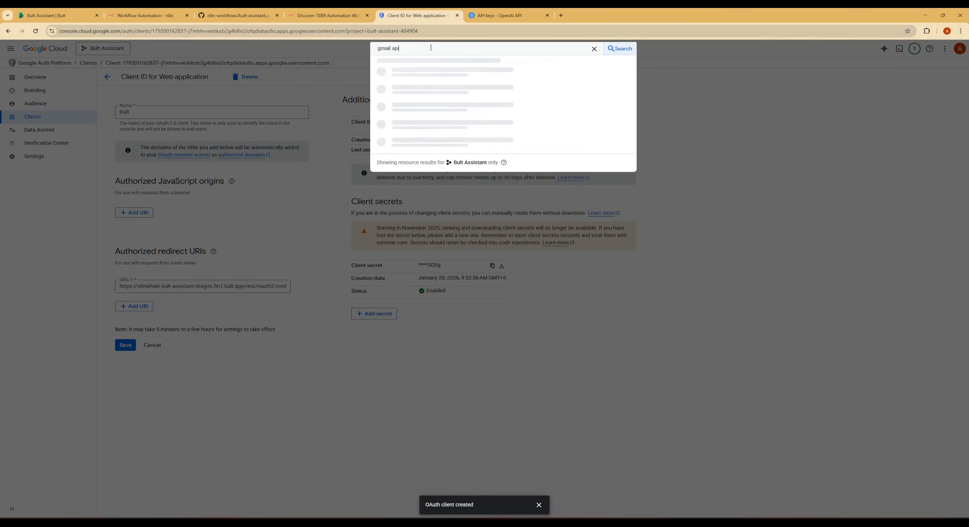
{"action": "middle_click", "coordinate": [403, 75]}
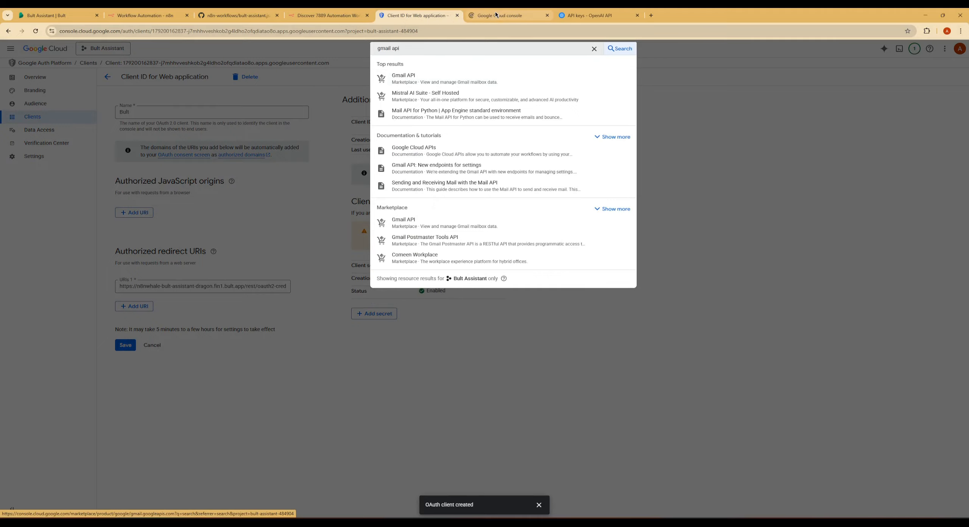
{"action": "left_click", "coordinate": [496, 15]}
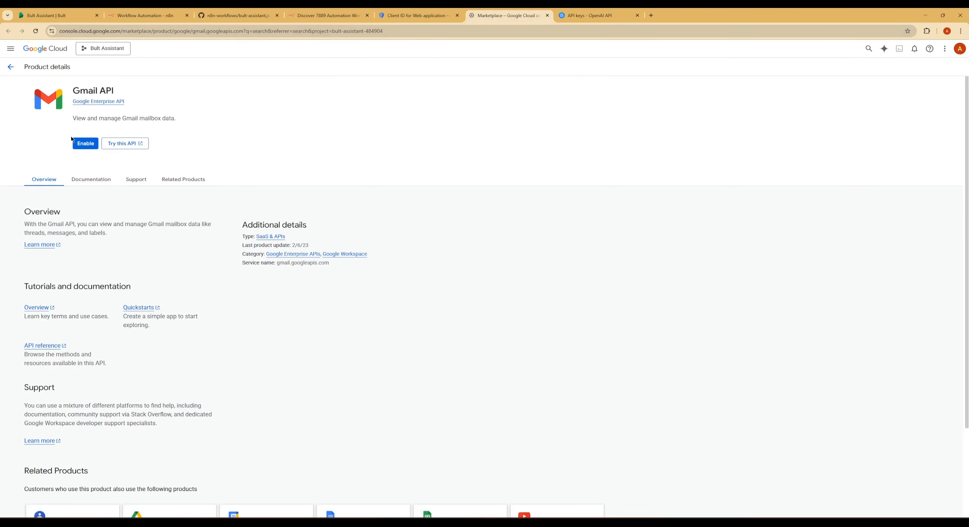
{"action": "left_click", "coordinate": [83, 143]}
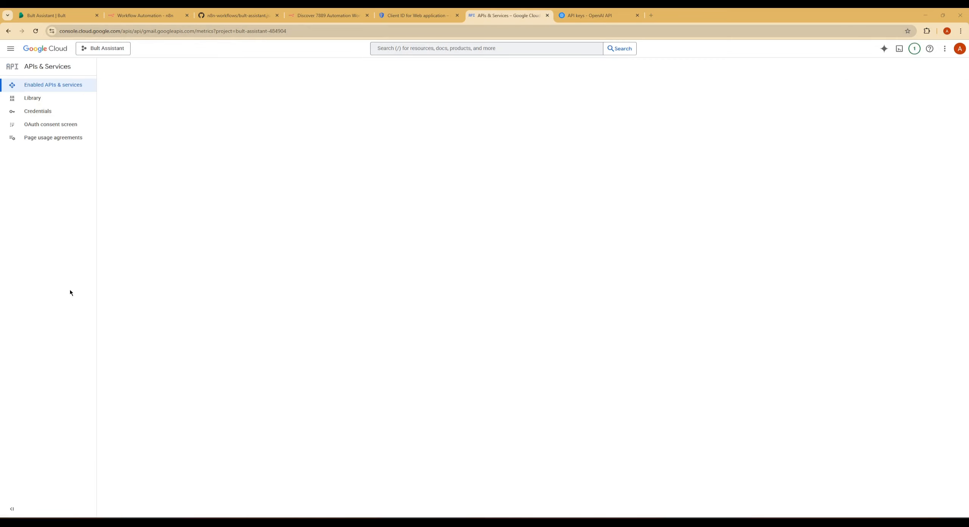
Return to n8n, try to sign in with Google from the Gmail credential, and close the credential.
{"action": "left_click", "coordinate": [166, 11]}
{"action": "left_click", "coordinate": [377, 369]}
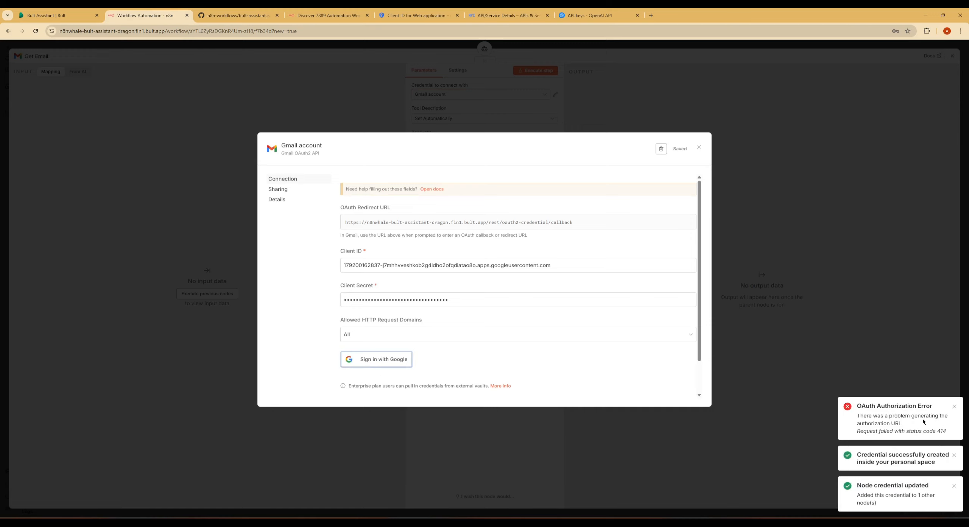
{"action": "left_click", "coordinate": [701, 149]}
{"action": "left_click", "coordinate": [507, 297]}
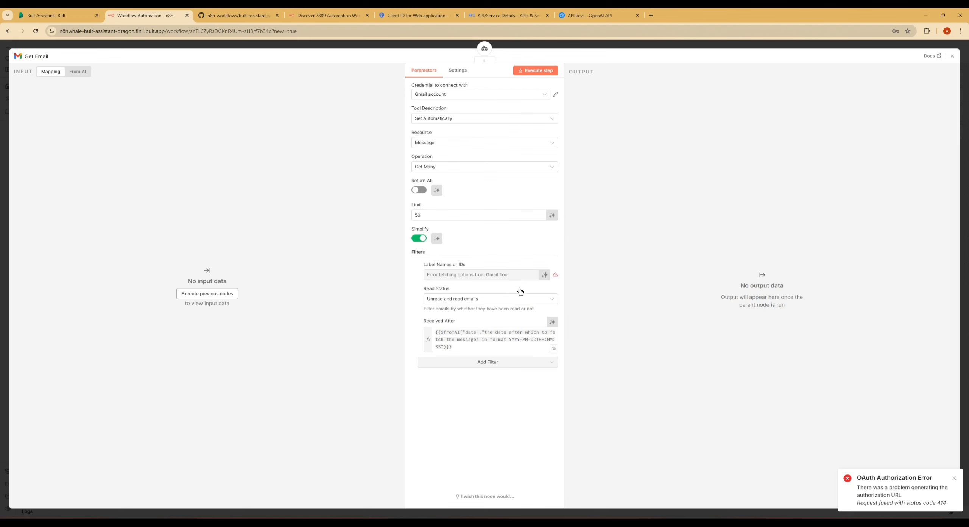
Reopen the Gmail credential, sign in with the Google account, grant all requested permissions, and return to the workflow.
{"action": "left_click", "coordinate": [555, 94]}
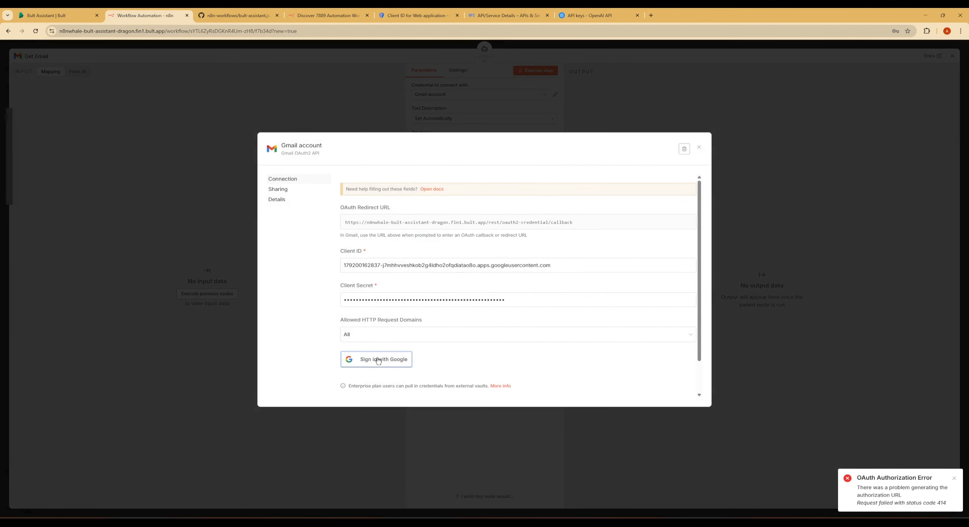
{"action": "left_click", "coordinate": [379, 359]}
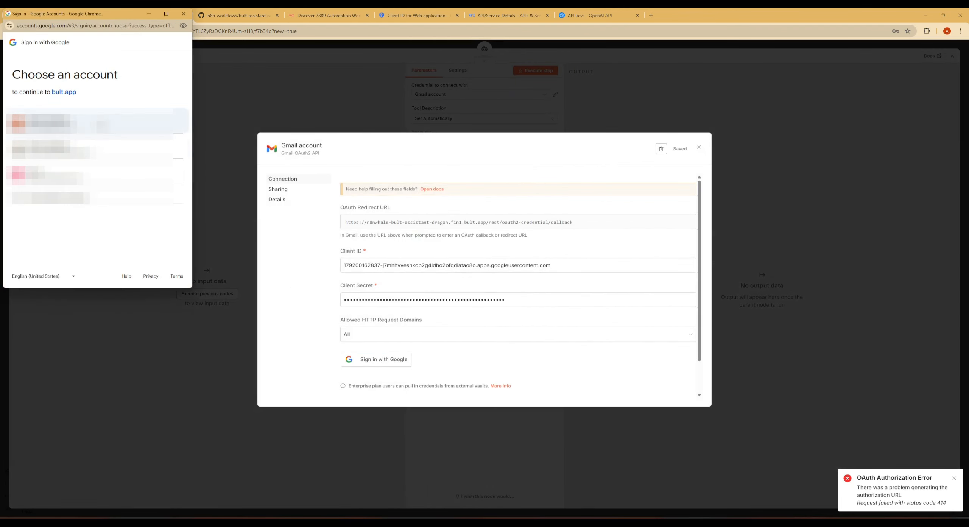
{"action": "left_click", "coordinate": [95, 121]}
{"action": "left_click", "coordinate": [155, 136]}
{"action": "left_click", "coordinate": [57, 146]}
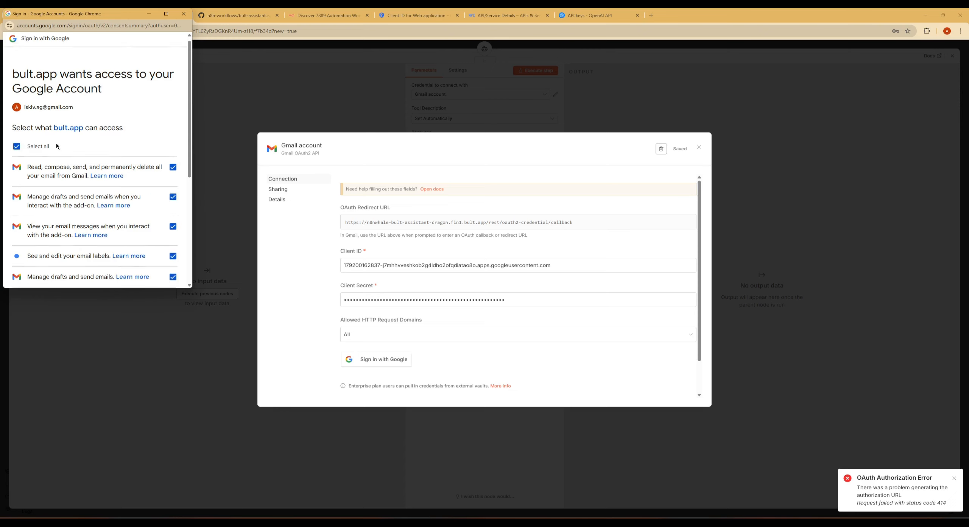
{"action": "scroll", "coordinate": [125, 223], "scroll_direction": "down", "scroll_amount": 5}
{"action": "left_click", "coordinate": [159, 258]}
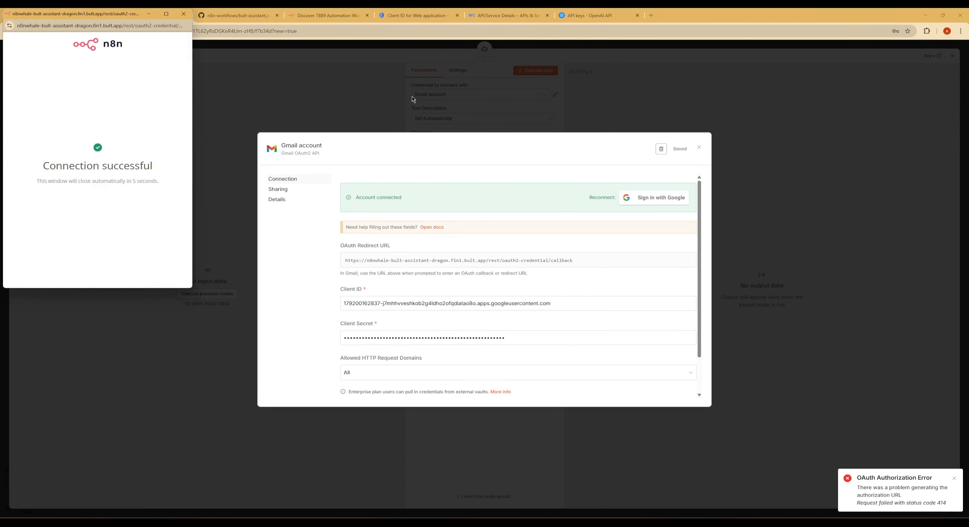
{"action": "left_click", "coordinate": [699, 147]}
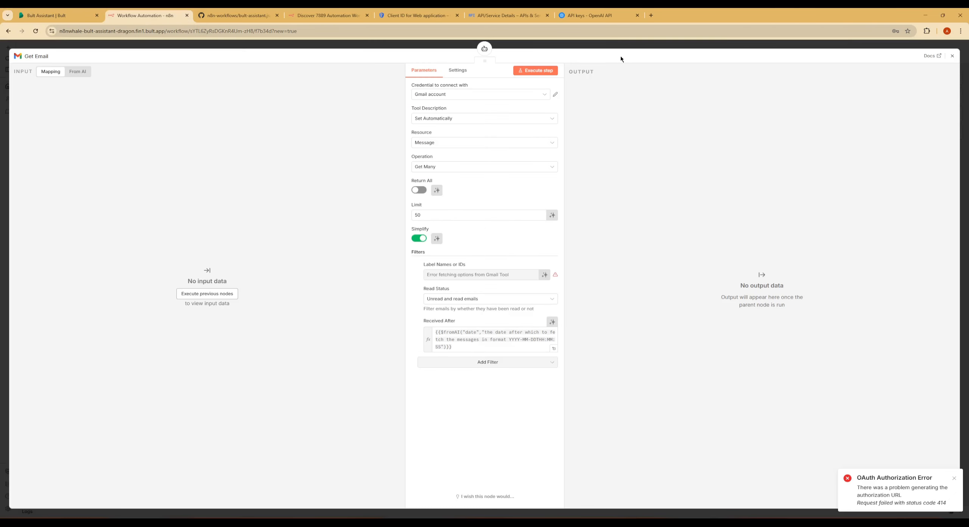
{"action": "left_click", "coordinate": [615, 46]}
Open the Google Calendar node and start creating a new credential for it.
{"action": "left_click_drag", "start_coordinate": [551, 262], "coordinate": [464, 275]}
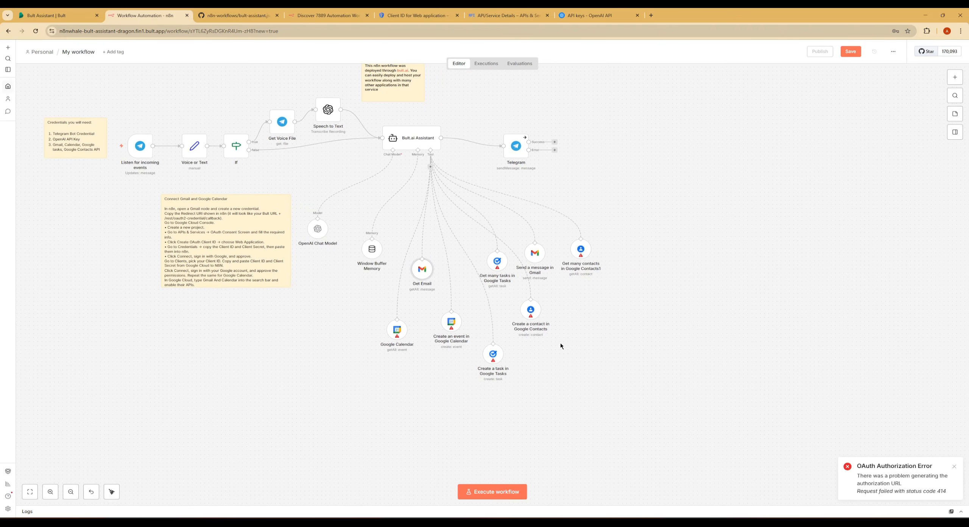
{"action": "double_click", "coordinate": [400, 331]}
{"action": "left_click", "coordinate": [517, 94]}
{"action": "left_click", "coordinate": [452, 111]}
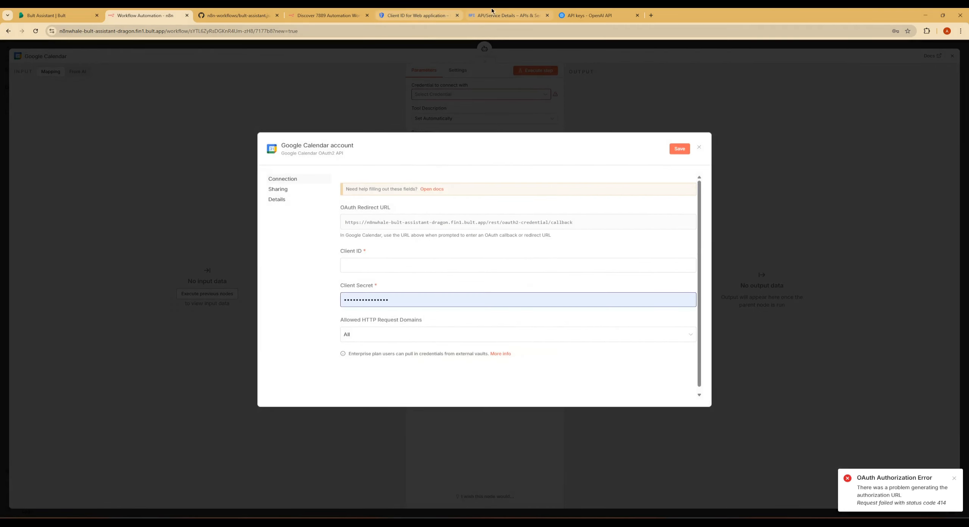
Search Google Cloud for "calendar" and open the Google Calendar API in a separate tab.
{"action": "left_click", "coordinate": [507, 15]}
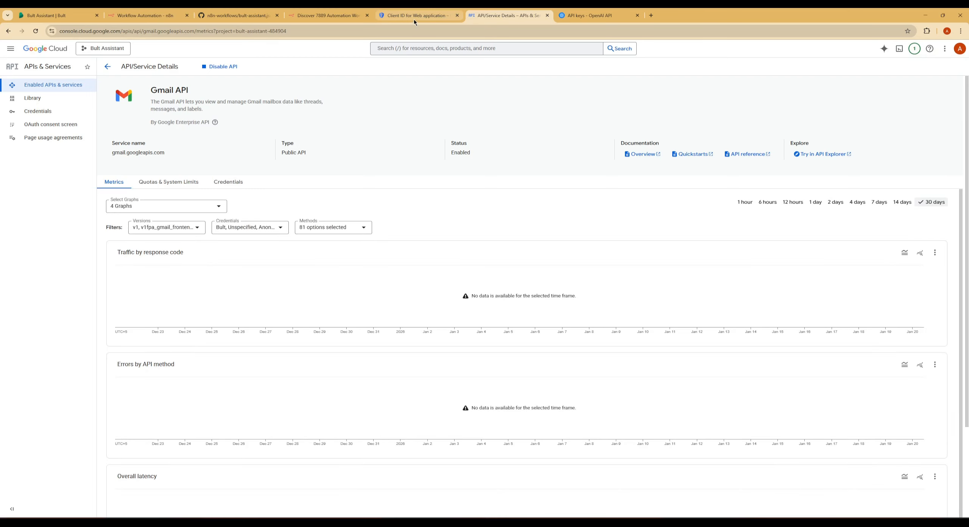
{"action": "left_click", "coordinate": [429, 48]}
{"action": "type", "text": "cla"}
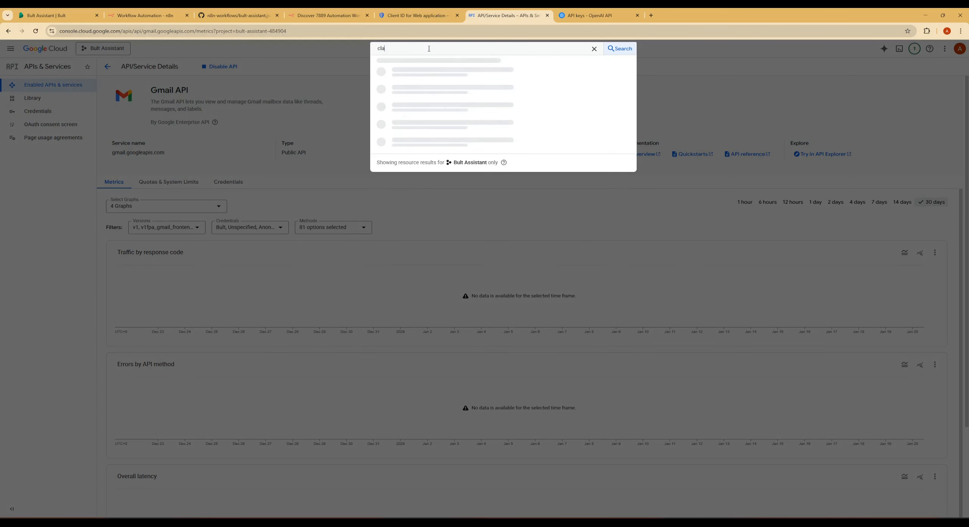
{"action": "key", "text": "BackSpace"}
{"action": "key", "text": "BackSpace"}
{"action": "type", "text": "alendar"}
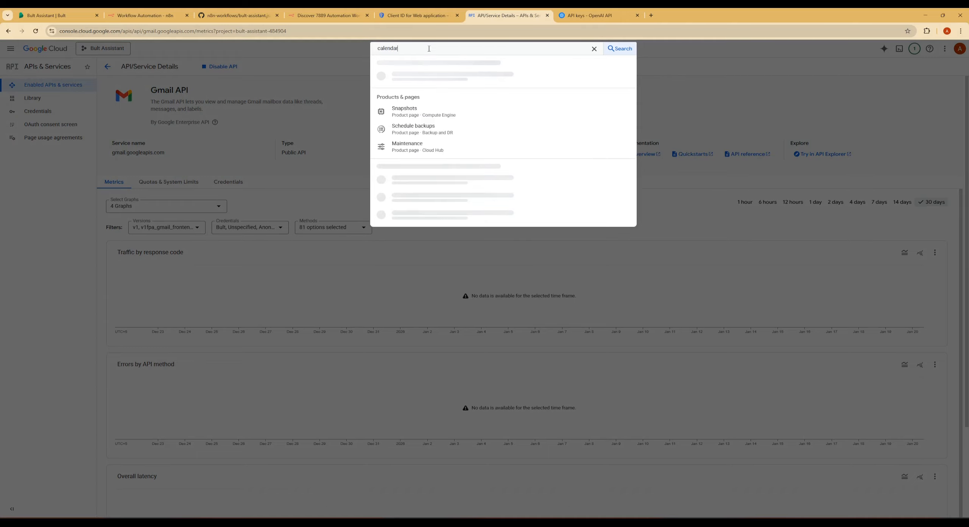
{"action": "key", "text": "Return"}
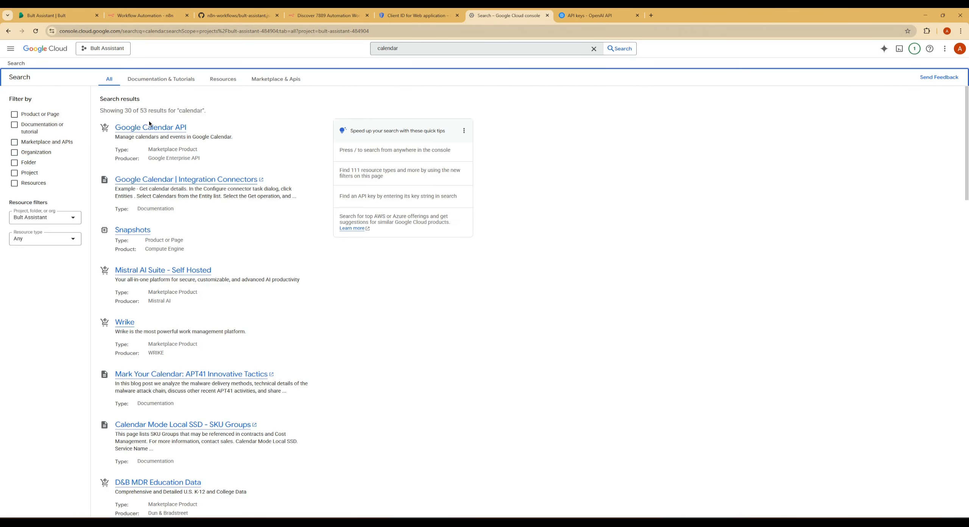
{"action": "middle_click", "coordinate": [149, 127]}
Search Google Cloud for "google tasks" and open the Google Tasks API in a separate tab.
{"action": "left_click", "coordinate": [401, 47]}
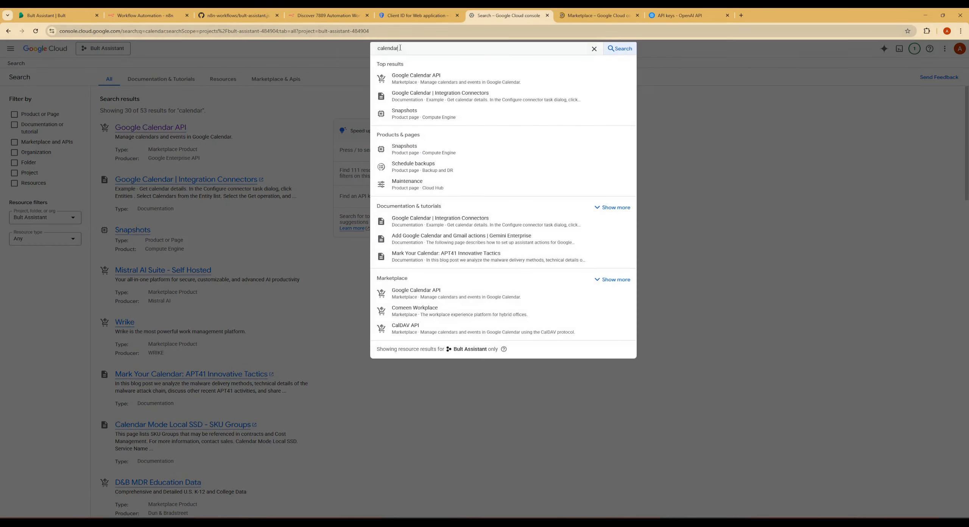
{"action": "double_click", "coordinate": [401, 47]}
{"action": "type", "text": "google tasks"}
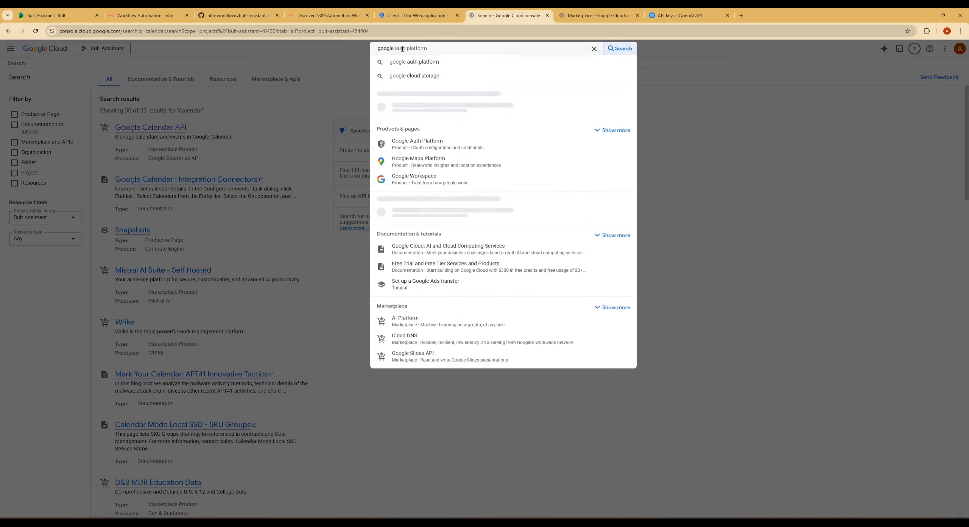
{"action": "key", "text": "Return"}
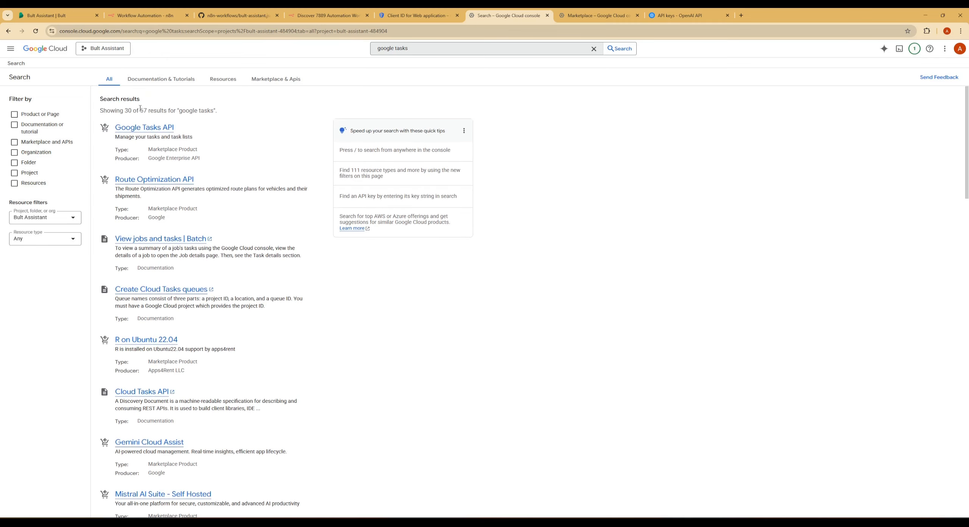
{"action": "scroll", "coordinate": [138, 118], "scroll_direction": "down", "scroll_amount": 1}
Search Google Cloud for "contacts" and open the Contacts API and the Google People API in separate tabs.
{"action": "double_click", "coordinate": [423, 44]}
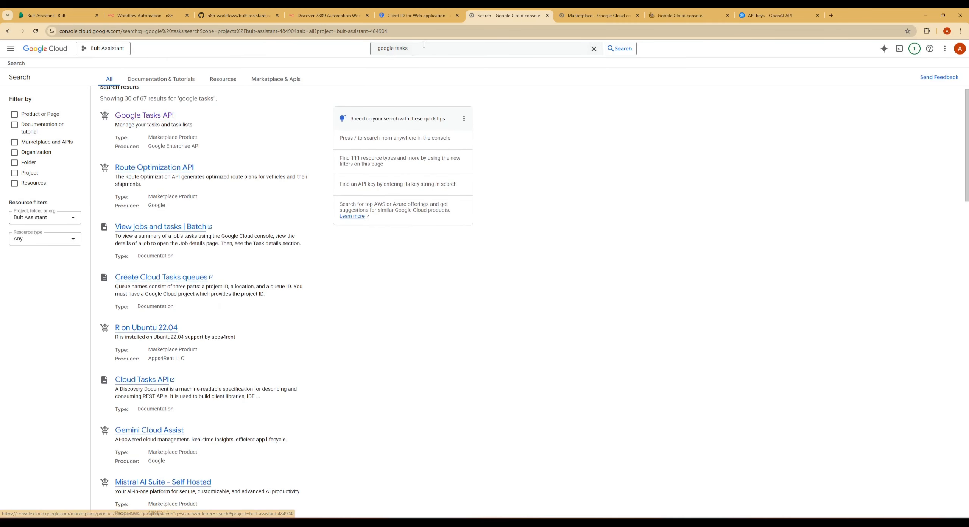
{"action": "key", "text": "ctrl+a"}
{"action": "type", "text": "contacts"}
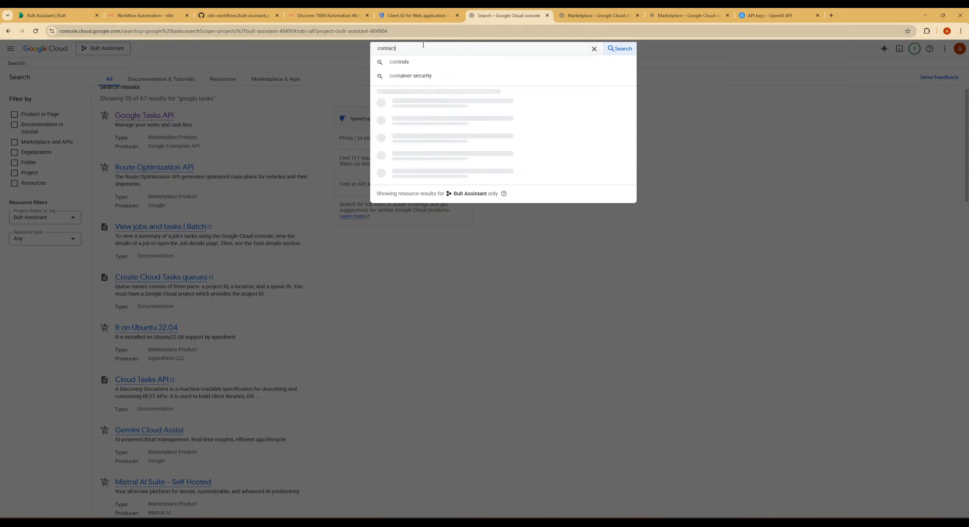
{"action": "key", "text": "Return"}
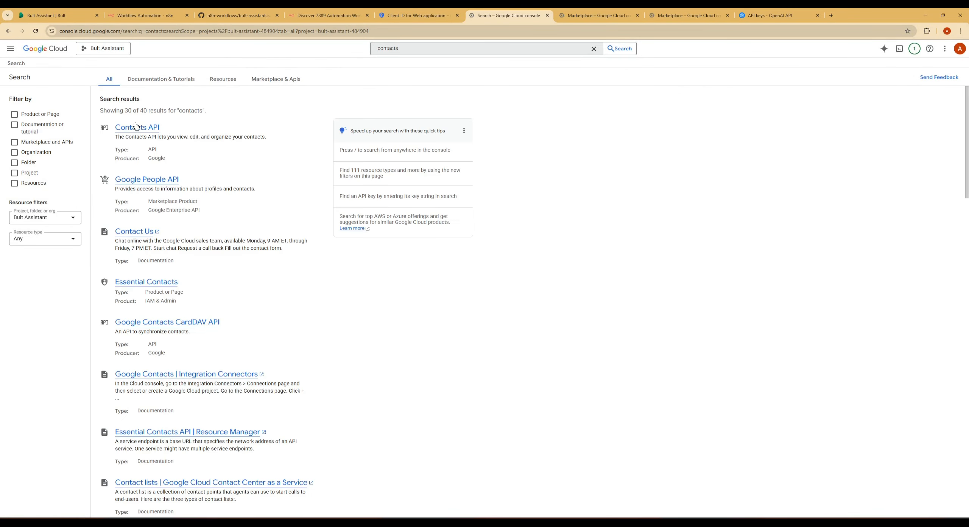
{"action": "middle_click", "coordinate": [138, 127]}
{"action": "middle_click", "coordinate": [147, 181]}
{"action": "left_click", "coordinate": [516, 14]}
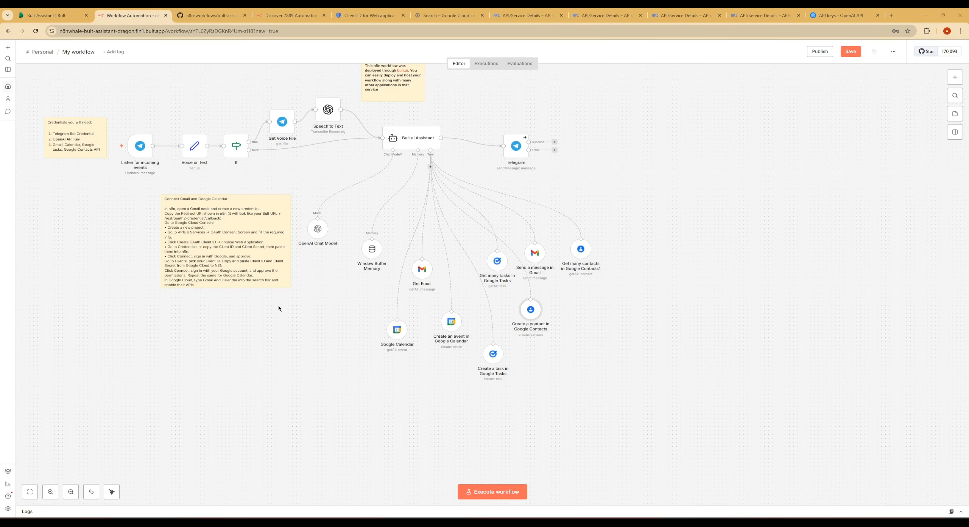
In the Google Calendar node, choose the Google account's own calendar from the list and return to the workflow.
{"action": "double_click", "coordinate": [397, 330]}
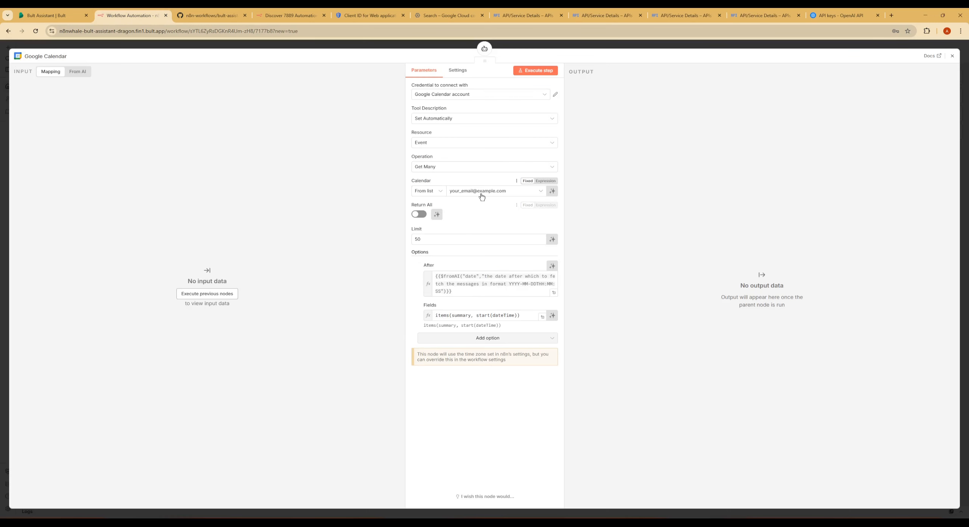
{"action": "left_click", "coordinate": [480, 191]}
{"action": "left_click", "coordinate": [451, 219]}
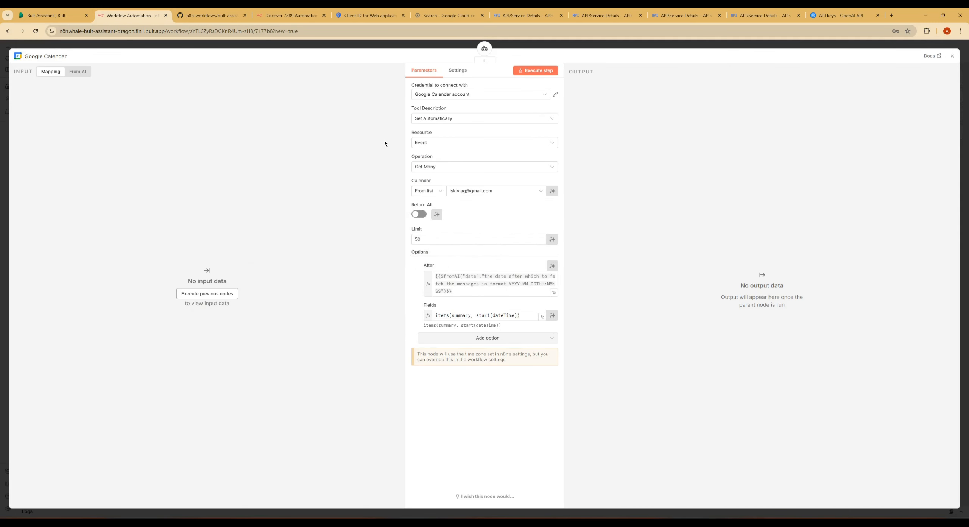
{"action": "left_click", "coordinate": [369, 44]}
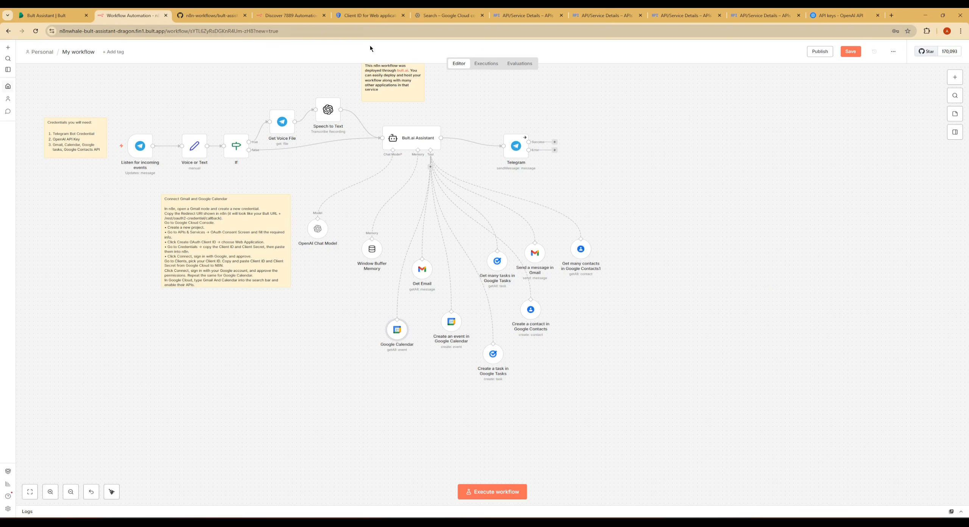
In the "Create a task in Google Tasks" node, set the task list to My Tasks and return to the workflow.
{"action": "double_click", "coordinate": [493, 355]}
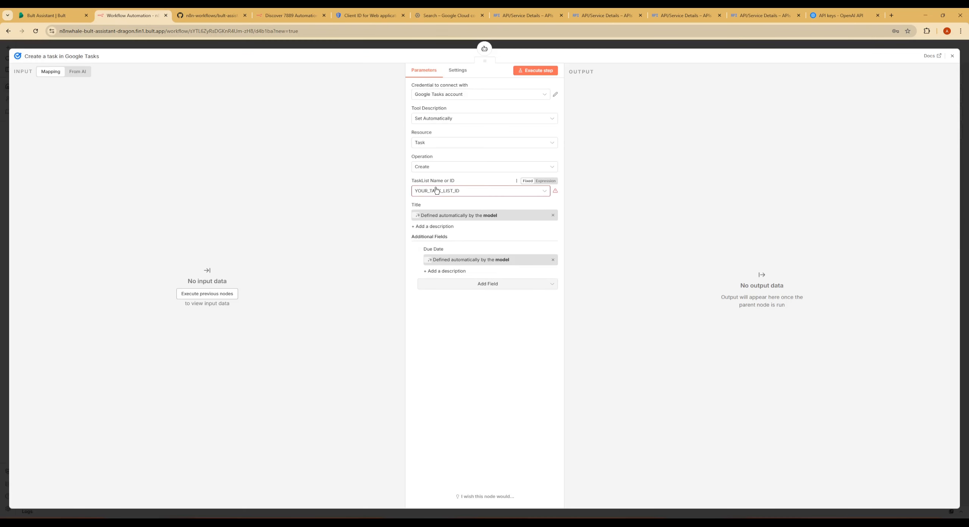
{"action": "left_click", "coordinate": [439, 191]}
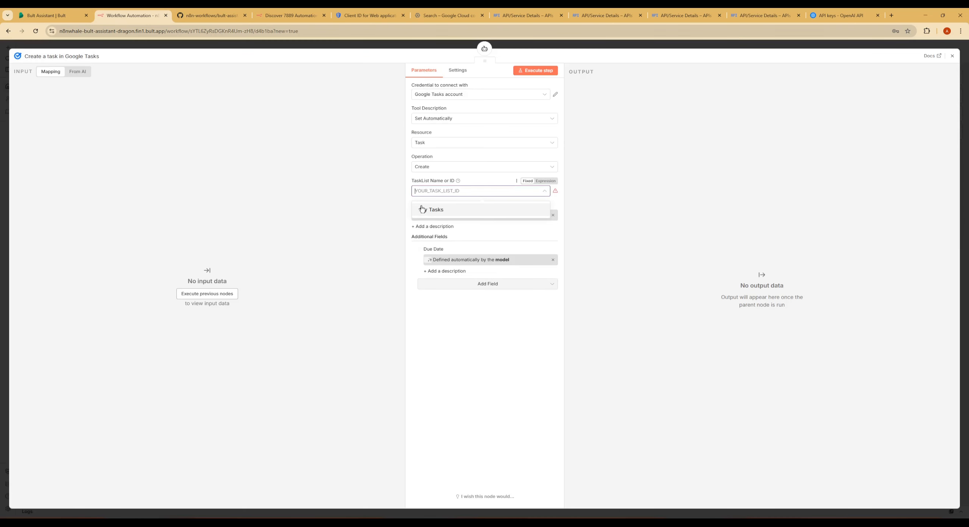
{"action": "left_click", "coordinate": [423, 211]}
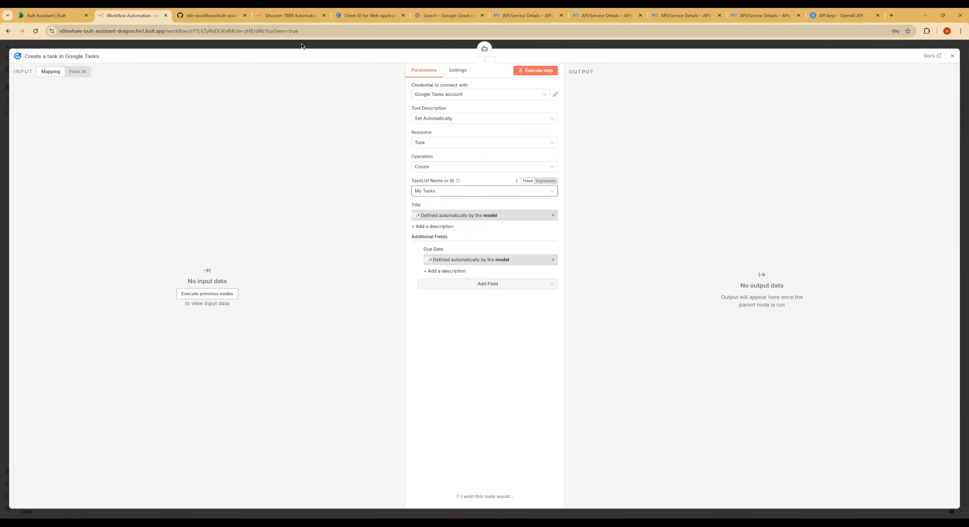
{"action": "left_click", "coordinate": [302, 45]}
{"action": "scroll", "coordinate": [336, 333], "scroll_direction": "up", "scroll_amount": 3}
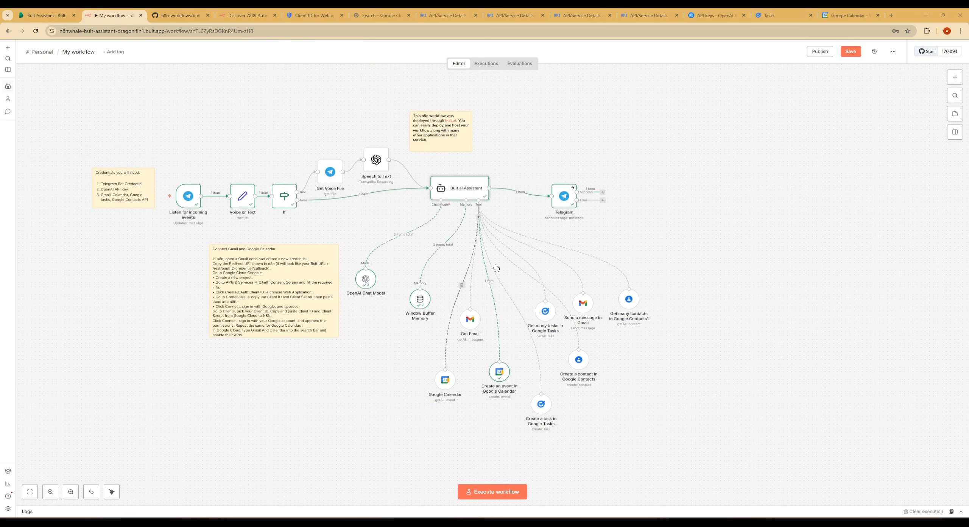
Open the workflow settings and save them with the timezone Asia/Almaty.
{"action": "left_click", "coordinate": [894, 53]}
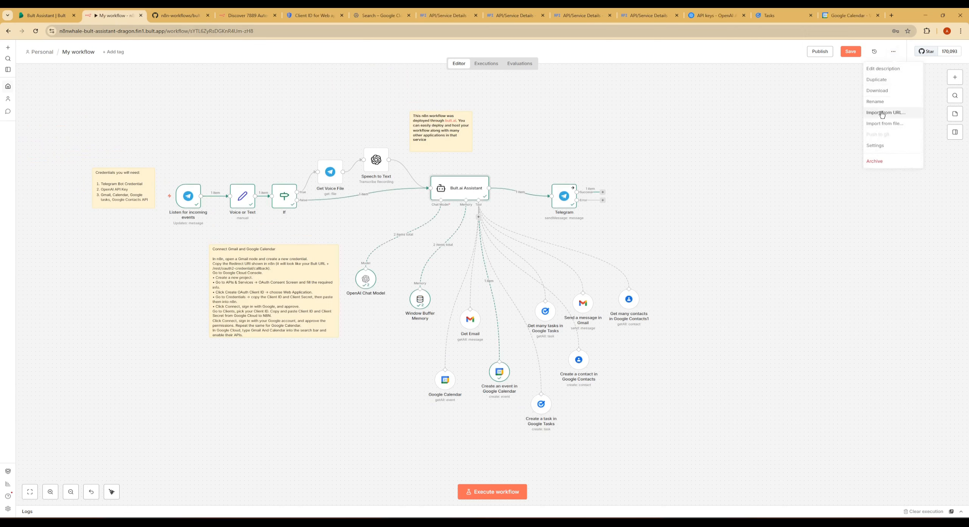
{"action": "left_click", "coordinate": [875, 145]}
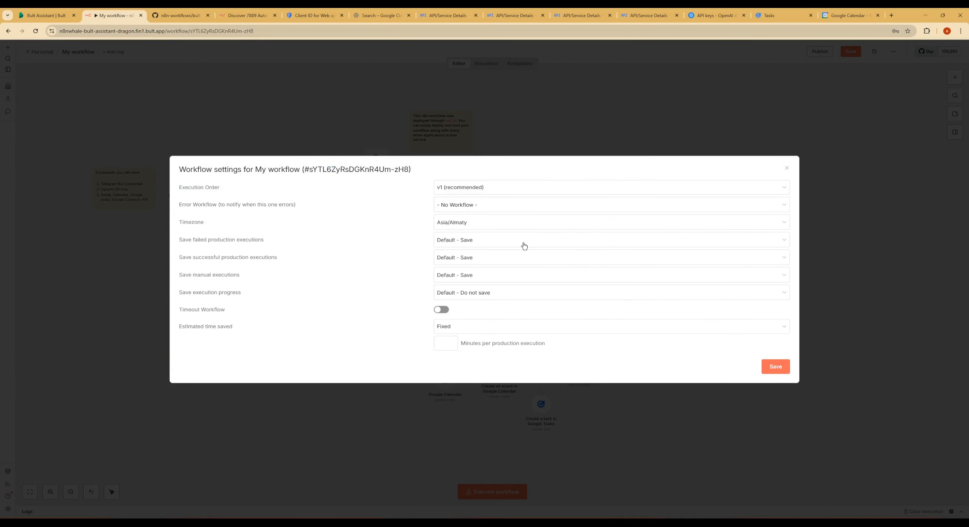
{"action": "left_click", "coordinate": [782, 366]}
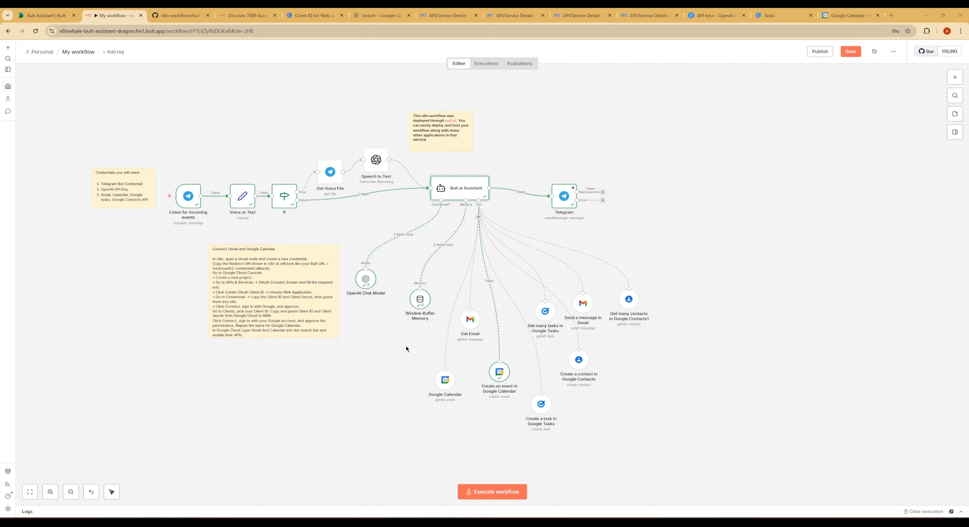
Switch to Telegram, review the Bult Assistant bot's email summary, task and event replies, and check the football game event in Google Calendar.
{"action": "mouse_move", "coordinate": [507, 521]}
{"action": "left_click", "coordinate": [541, 483]}
{"action": "scroll", "coordinate": [272, 395], "scroll_direction": "up", "scroll_amount": 10}
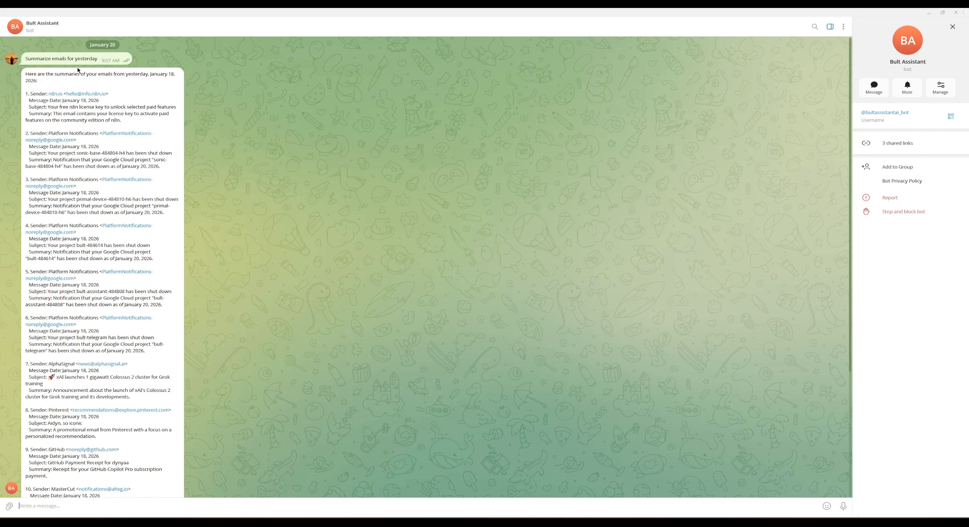
{"action": "scroll", "coordinate": [103, 256], "scroll_direction": "down", "scroll_amount": 3}
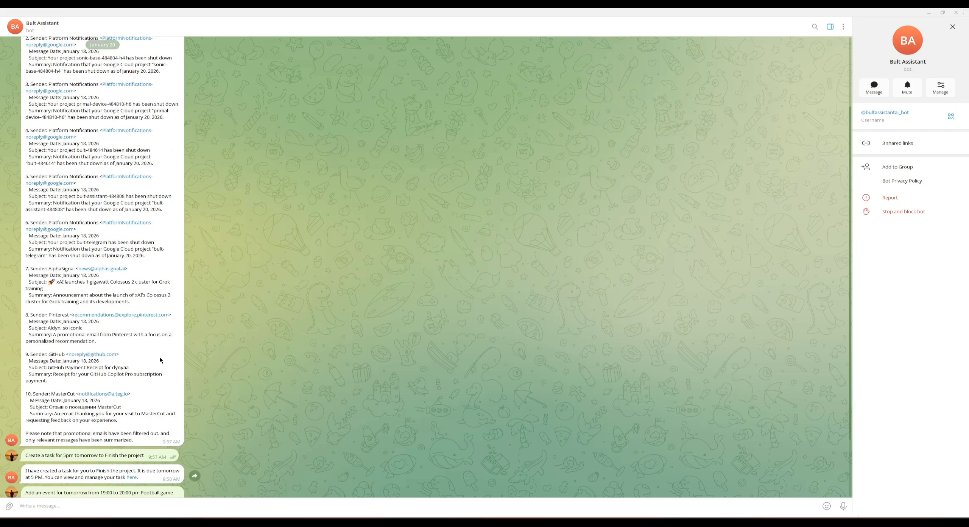
{"action": "scroll", "coordinate": [93, 341], "scroll_direction": "down", "scroll_amount": 1}
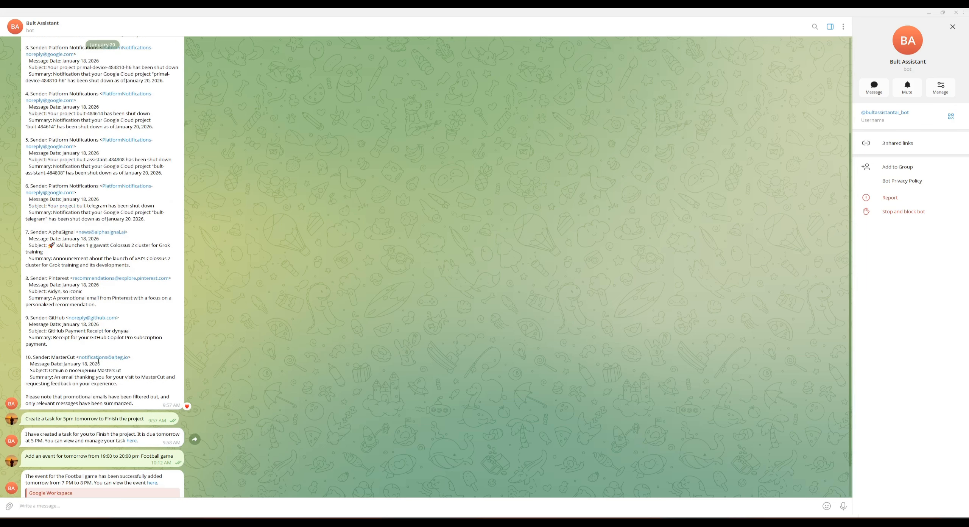
{"action": "scroll", "coordinate": [102, 214], "scroll_direction": "down", "scroll_amount": 1}
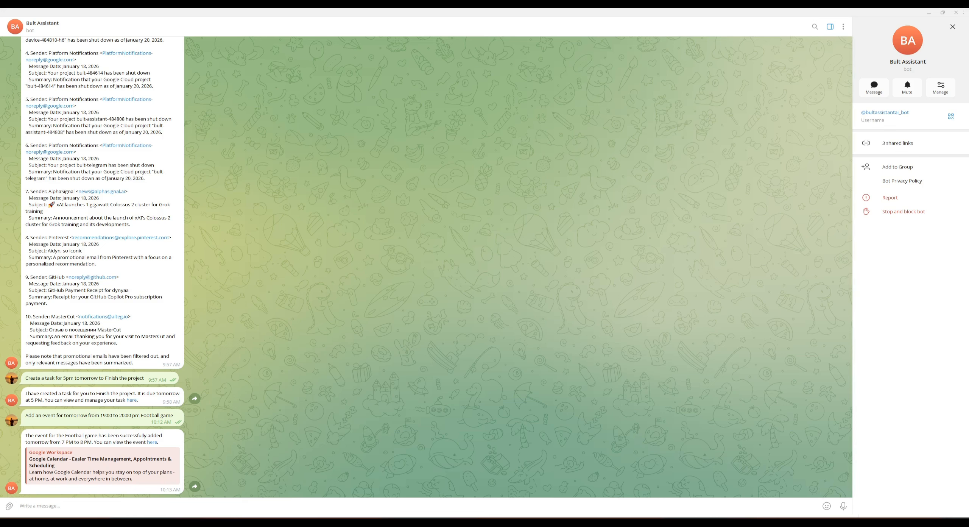
{"action": "key", "text": "alt+Tab"}
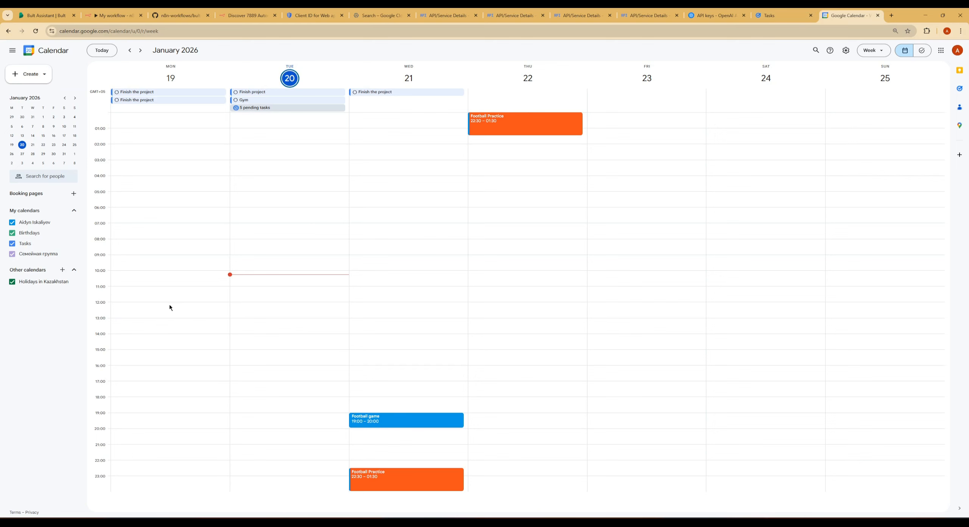
Ask the Bult Assistant bot in Telegram to write an email to the chosen address saying "Hello, how are you?".
{"action": "left_click", "coordinate": [535, 496]}
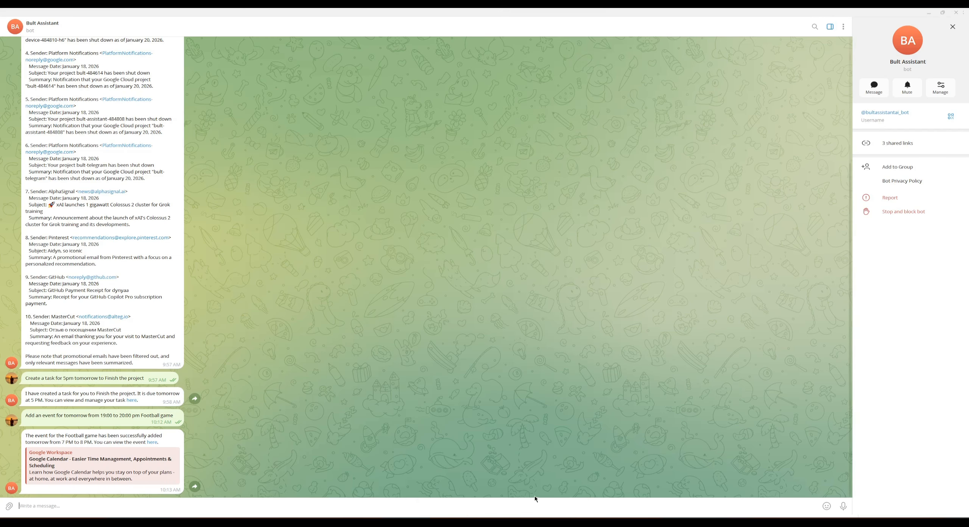
{"action": "type", "text": "Write"}
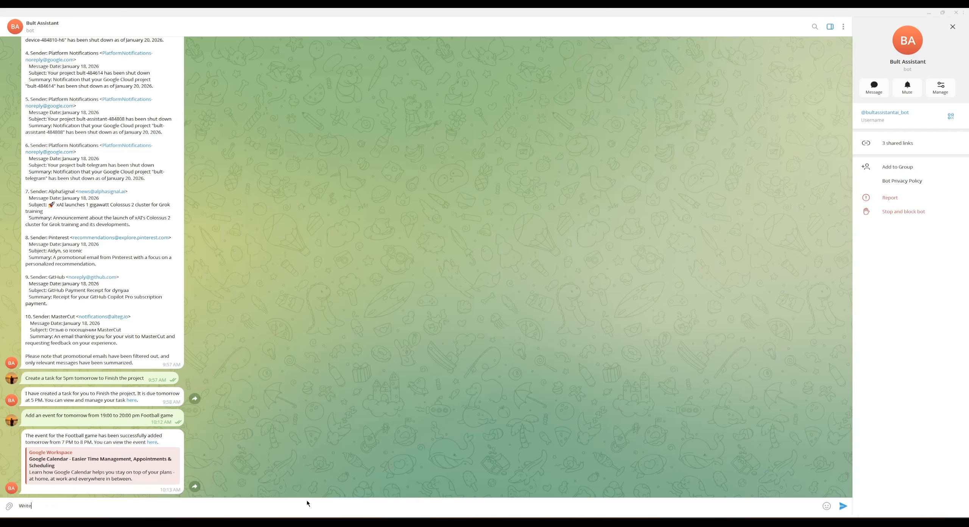
{"action": "key", "text": "Return"}
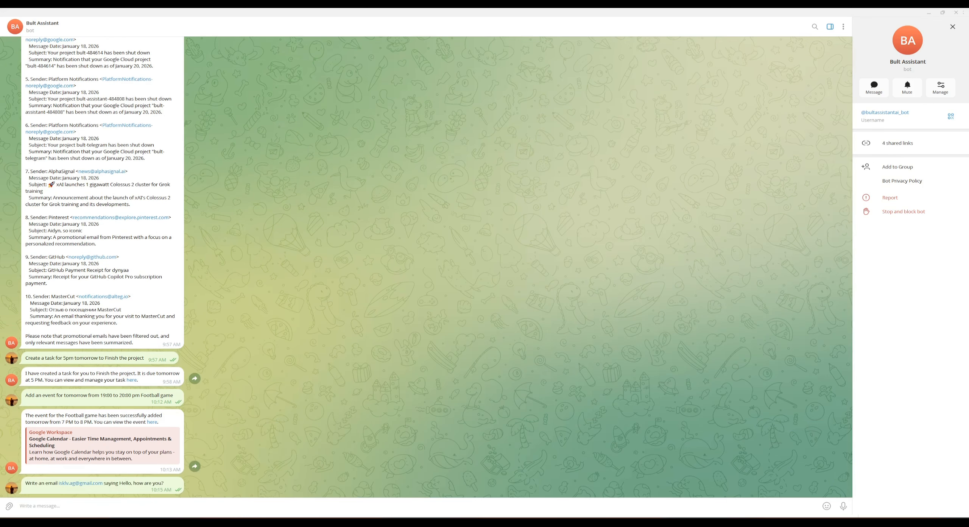
Switch back to the n8n workflow and execute it to process the Telegram email request.
{"action": "key", "text": "alt+Tab"}
{"action": "left_click", "coordinate": [115, 15]}
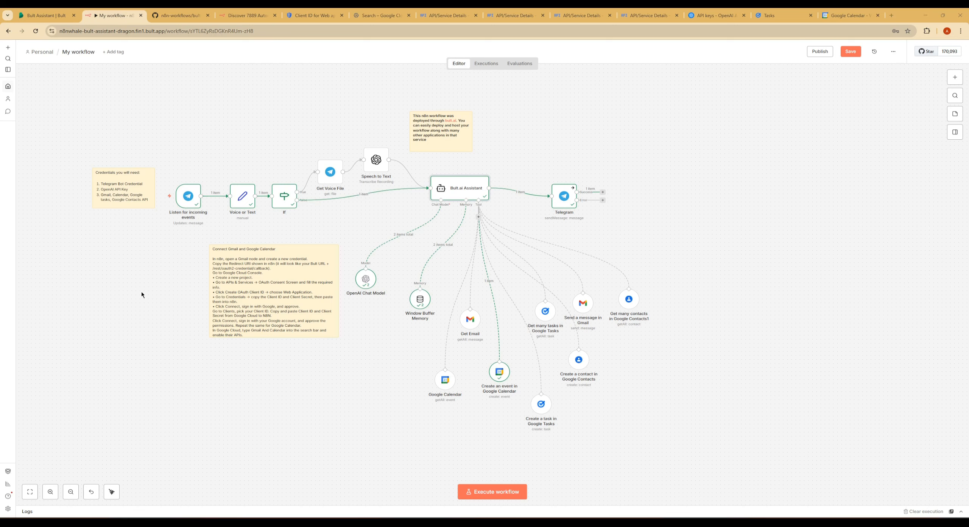
{"action": "left_click", "coordinate": [492, 491]}
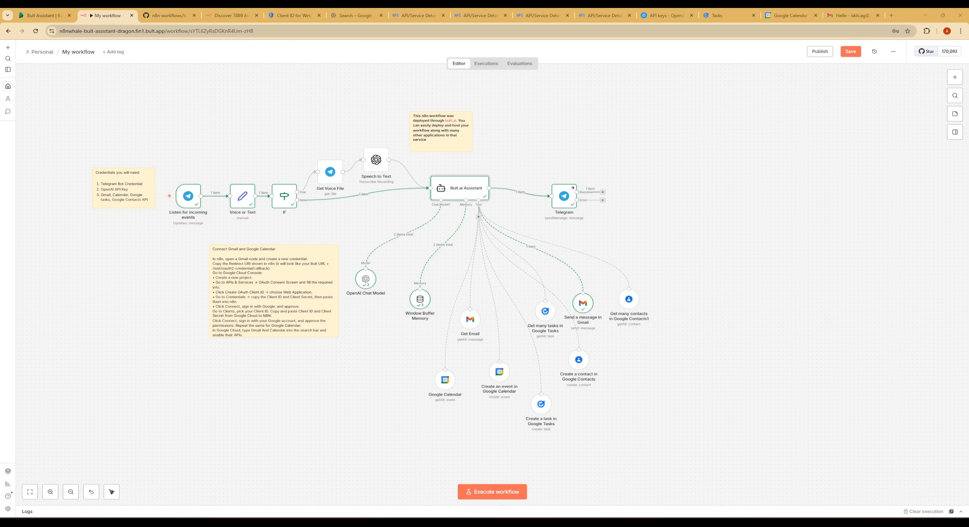
Check the "Hello" email in Gmail, return to the workflow, and switch to the Bult Assistant project in Bult.
{"action": "left_click", "coordinate": [852, 15]}
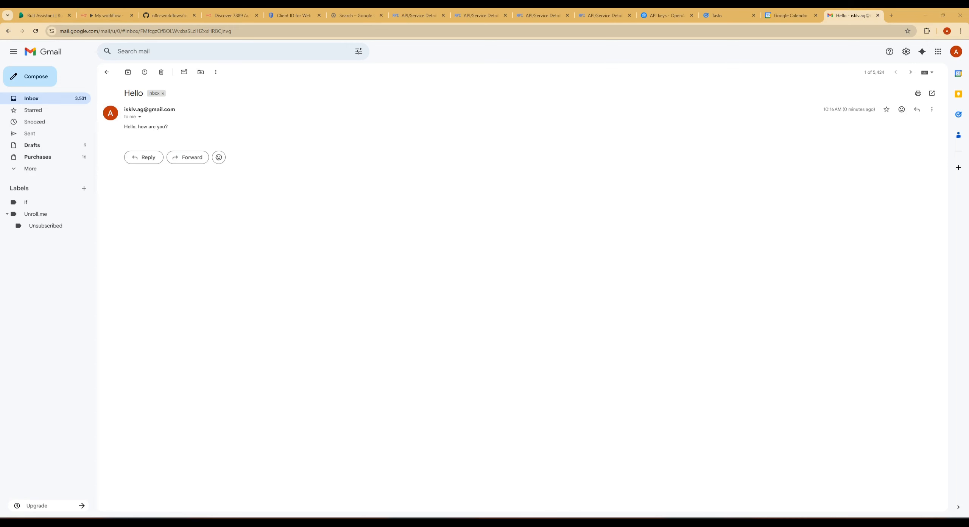
{"action": "left_click", "coordinate": [108, 15]}
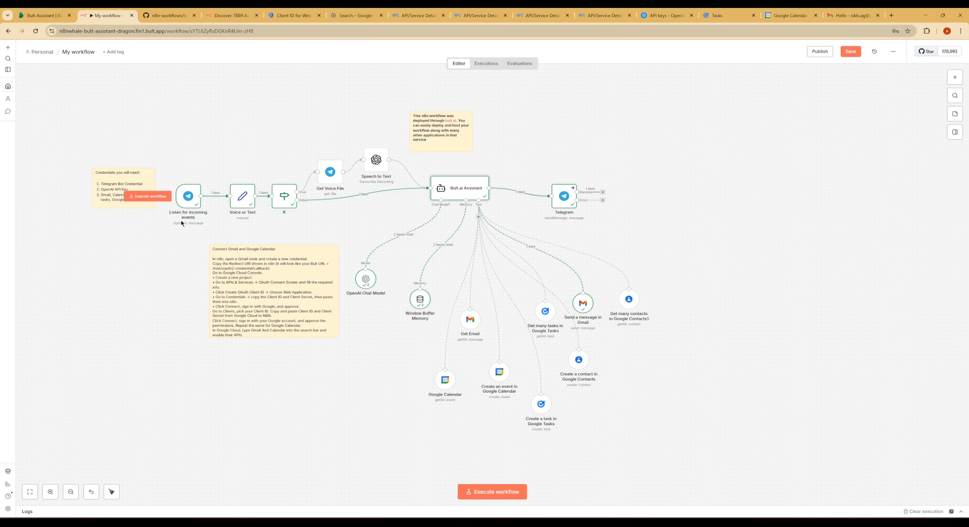
{"action": "left_click", "coordinate": [43, 15]}
{"action": "left_click", "coordinate": [298, 260]}
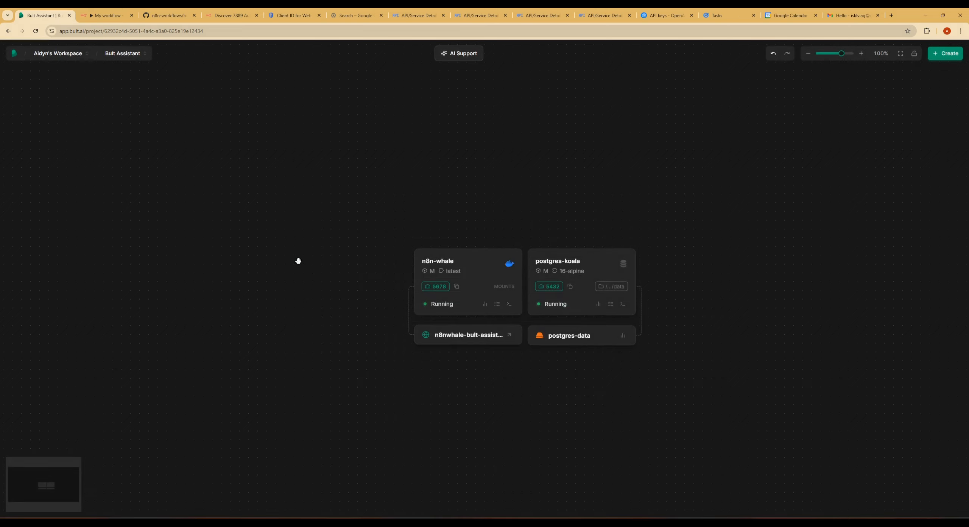